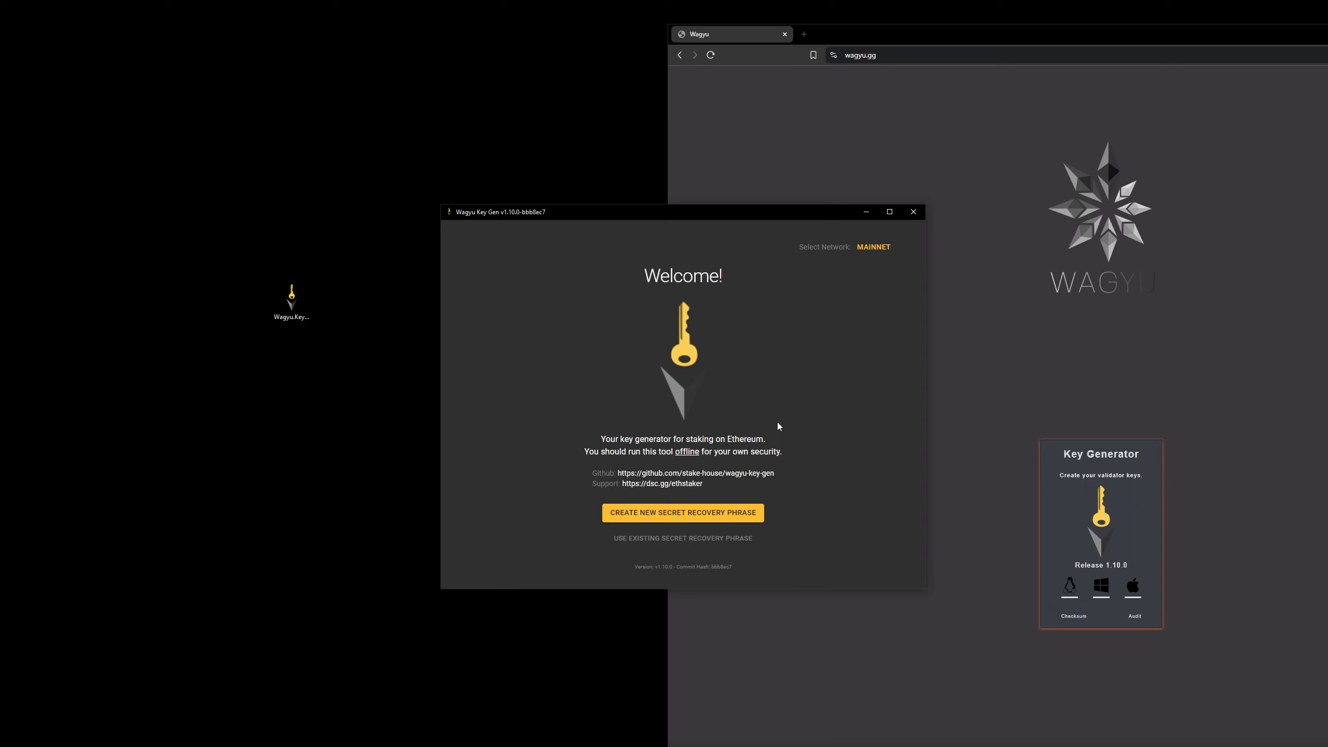
Start a new secret recovery phrase on the Holesky testnet and generate its words
{"action": "left_click", "coordinate": [746, 518]}
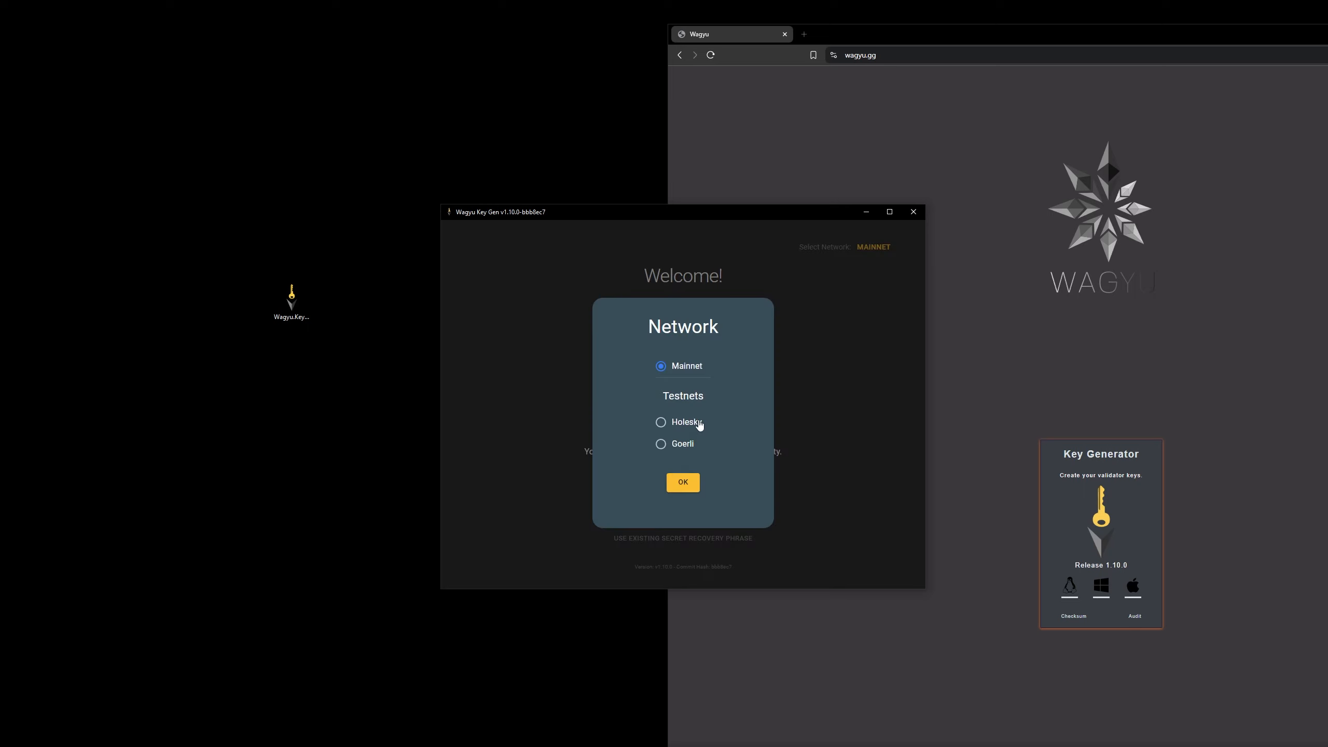
{"action": "left_click", "coordinate": [662, 425]}
{"action": "left_click", "coordinate": [680, 484]}
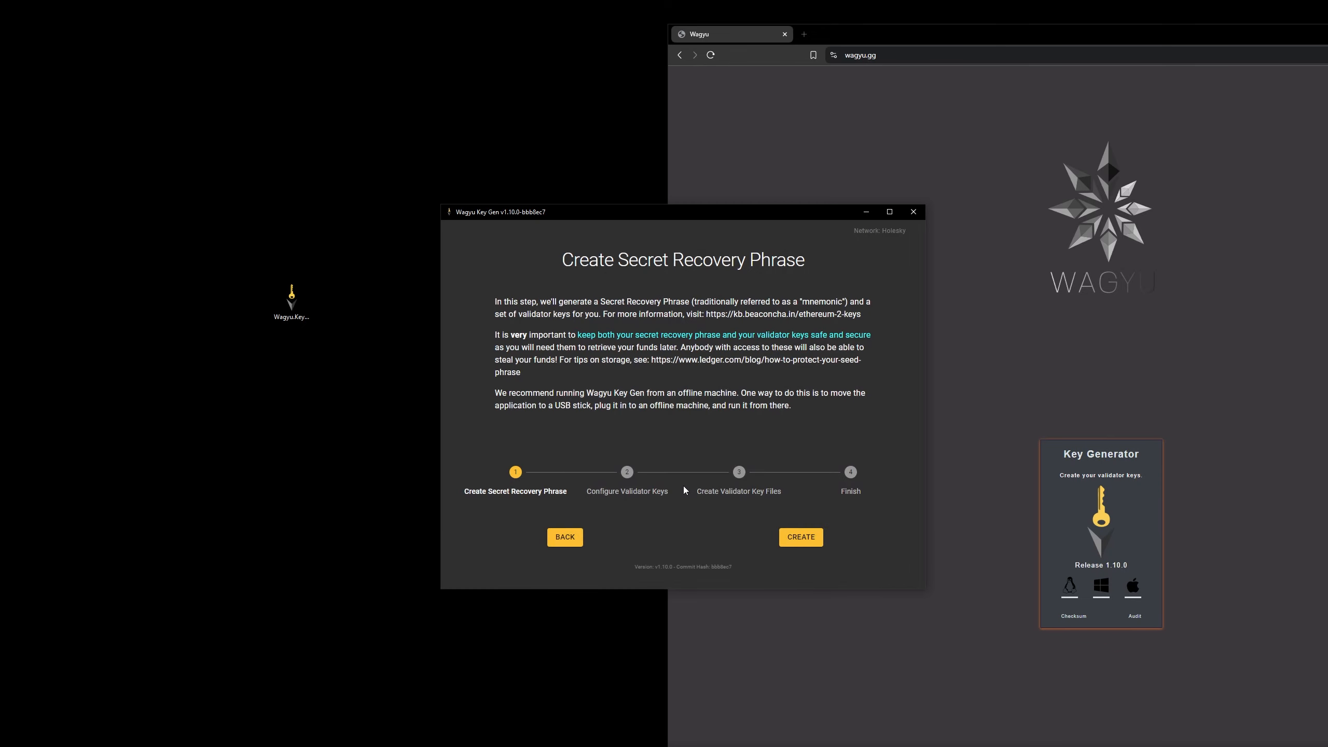
{"action": "left_click", "coordinate": [797, 535]}
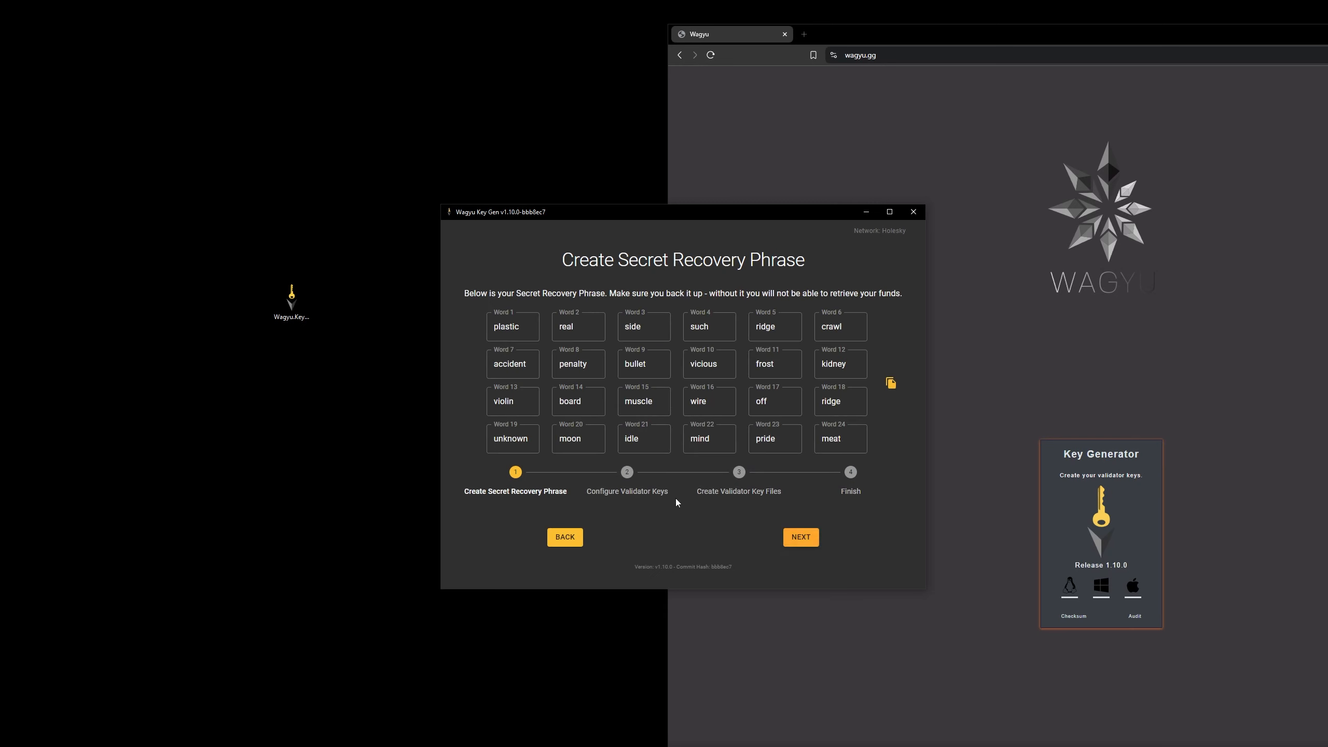
Review the generated recovery phrase and its backup warning, and confirm that the phrase has been saved
{"action": "double_click", "coordinate": [495, 332]}
{"action": "double_click", "coordinate": [575, 325]}
{"action": "double_click", "coordinate": [689, 334]}
{"action": "left_click_drag", "start_coordinate": [766, 334], "coordinate": [811, 335]}
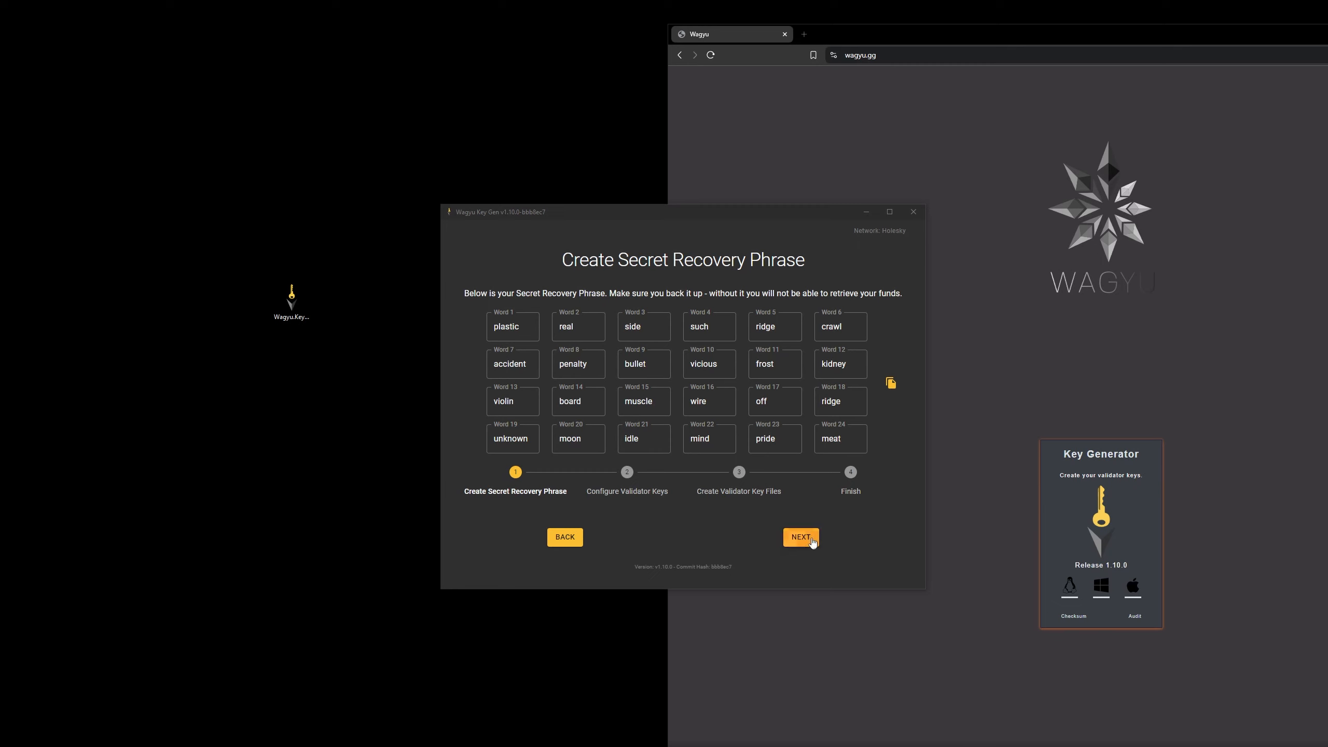
{"action": "left_click", "coordinate": [801, 538]}
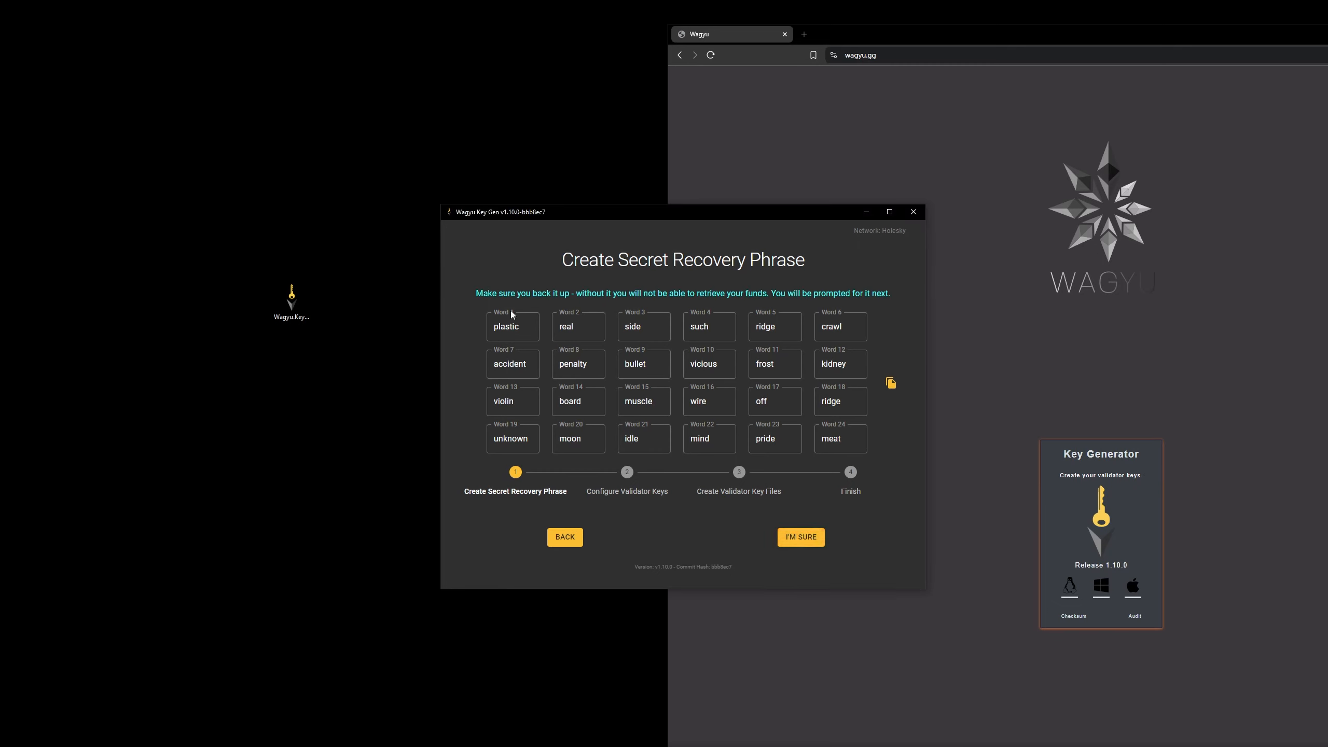
{"action": "left_click_drag", "start_coordinate": [478, 291], "coordinate": [868, 296]}
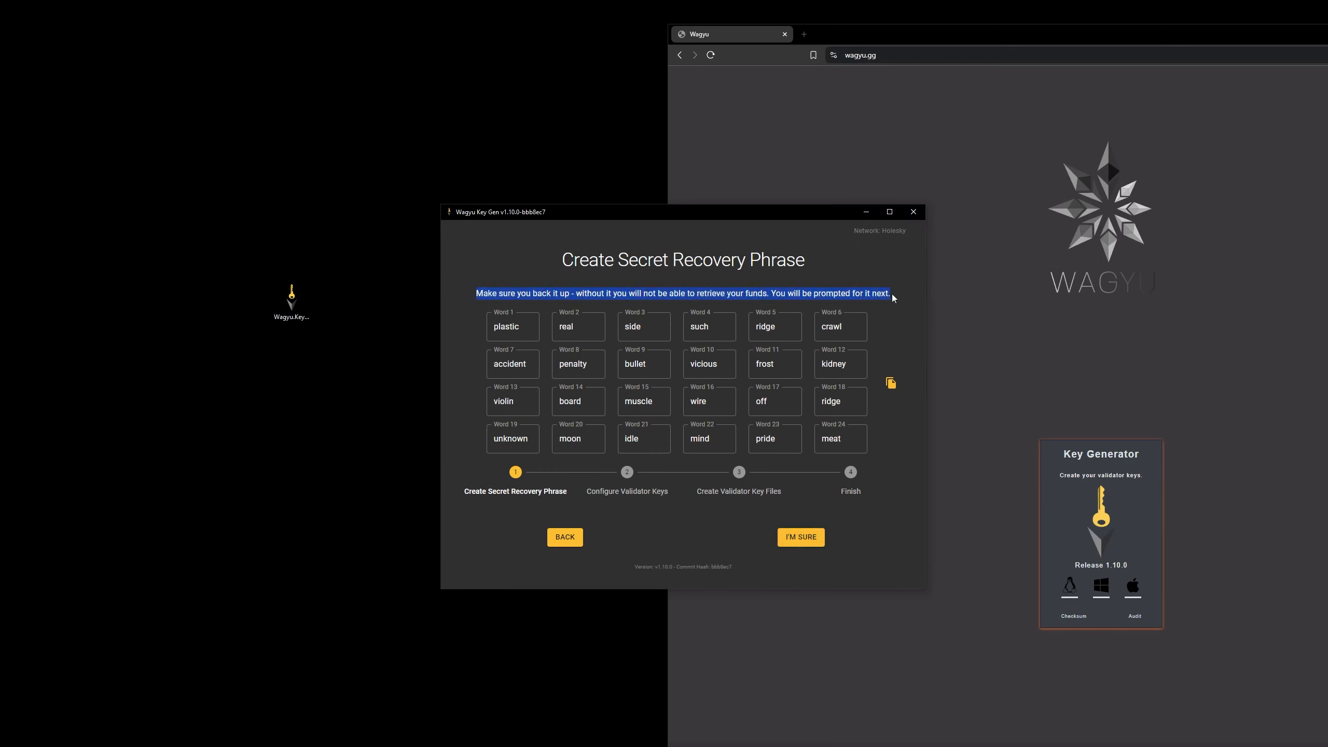
{"action": "left_click", "coordinate": [822, 539]}
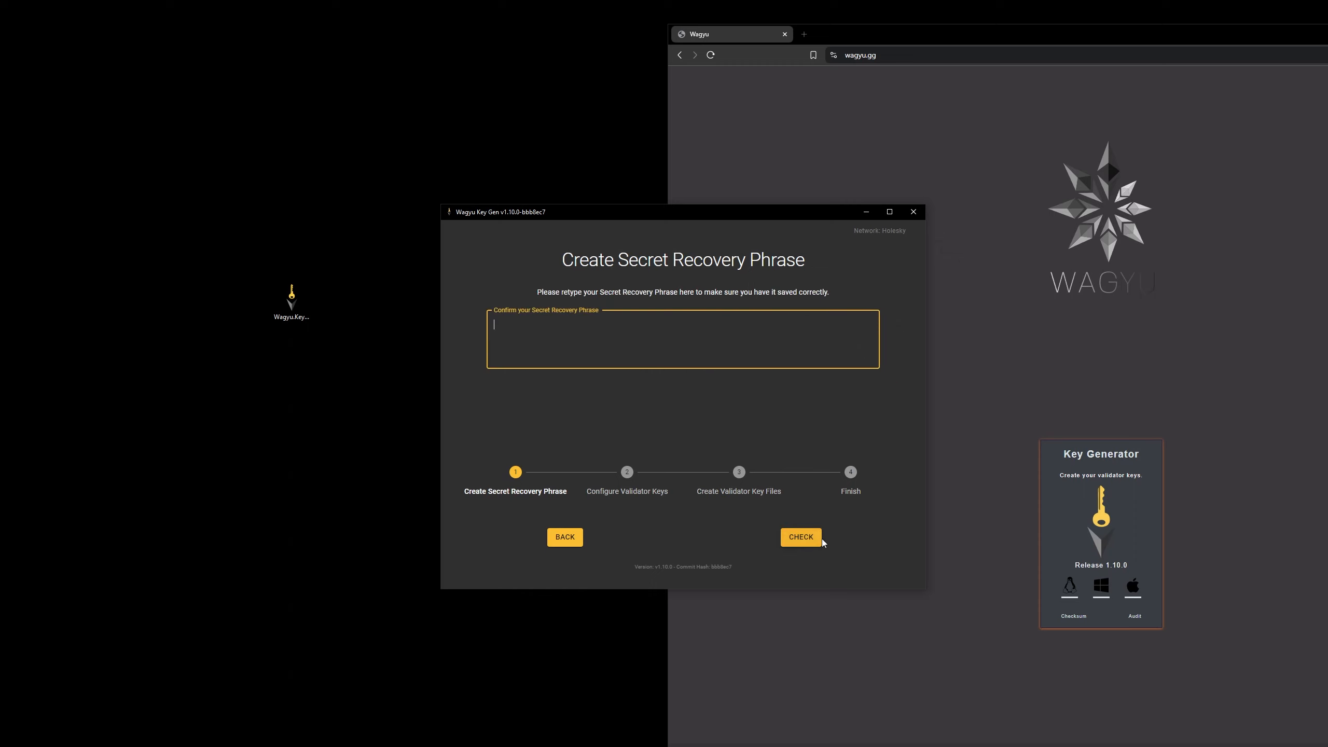
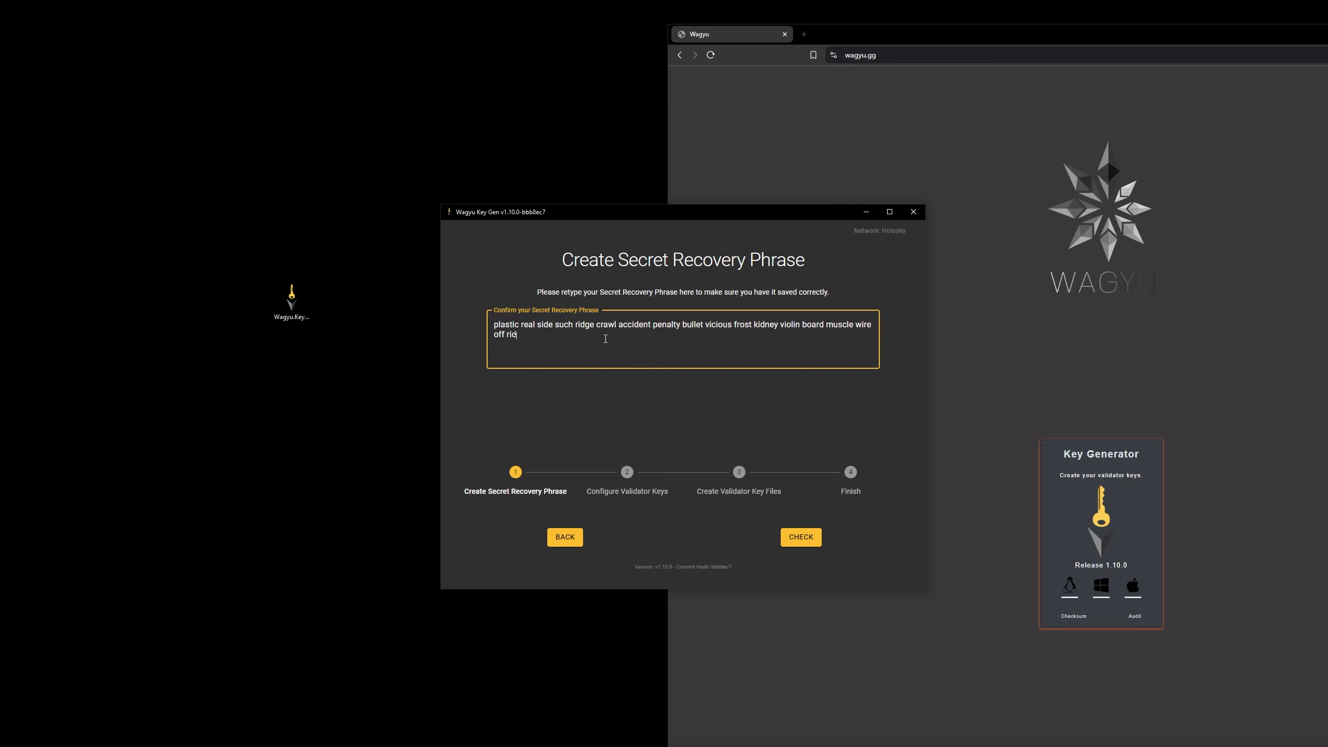
Retype the full secret recovery phrase in the confirmation field and have it checked
{"action": "left_click", "coordinate": [801, 537]}
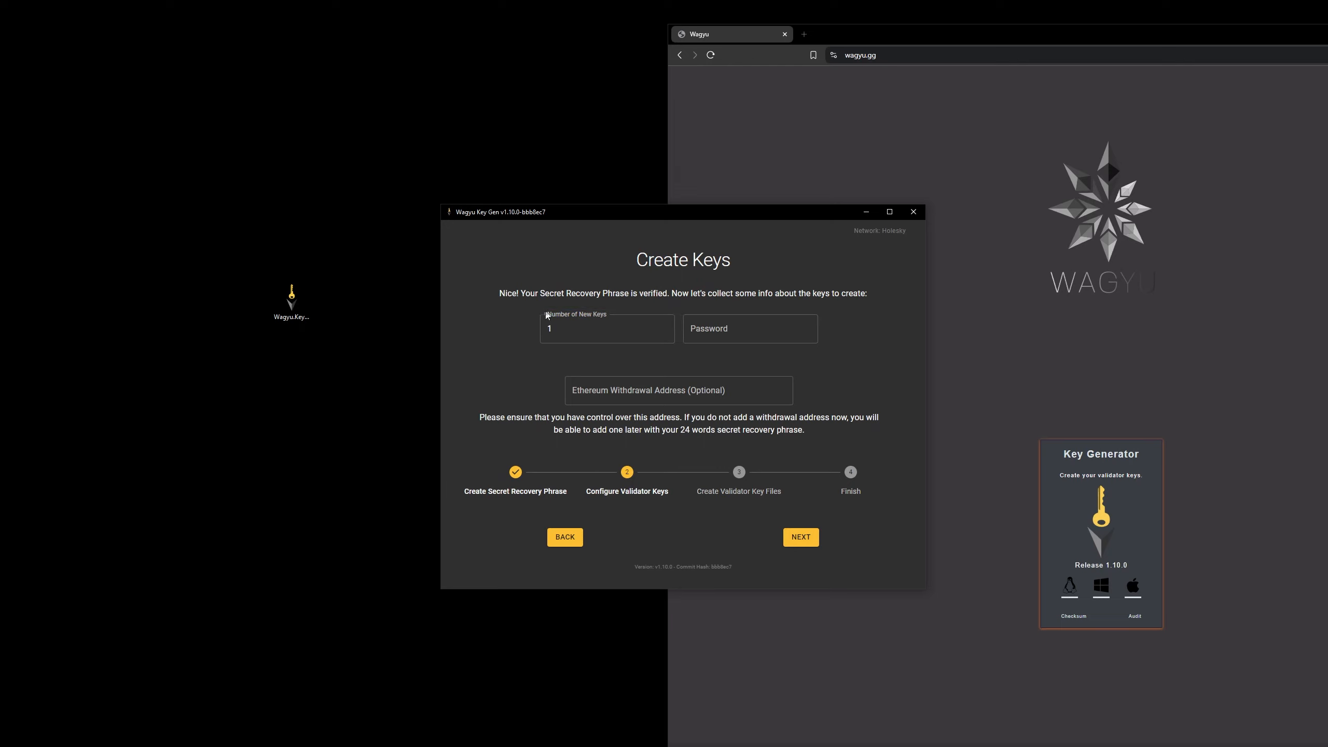
Set the number of new keys to 10 and enter the keystore password
{"action": "left_click", "coordinate": [664, 325]}
{"action": "left_click", "coordinate": [664, 326]}
{"action": "left_click", "coordinate": [664, 326]}
{"action": "left_click", "coordinate": [664, 326]}
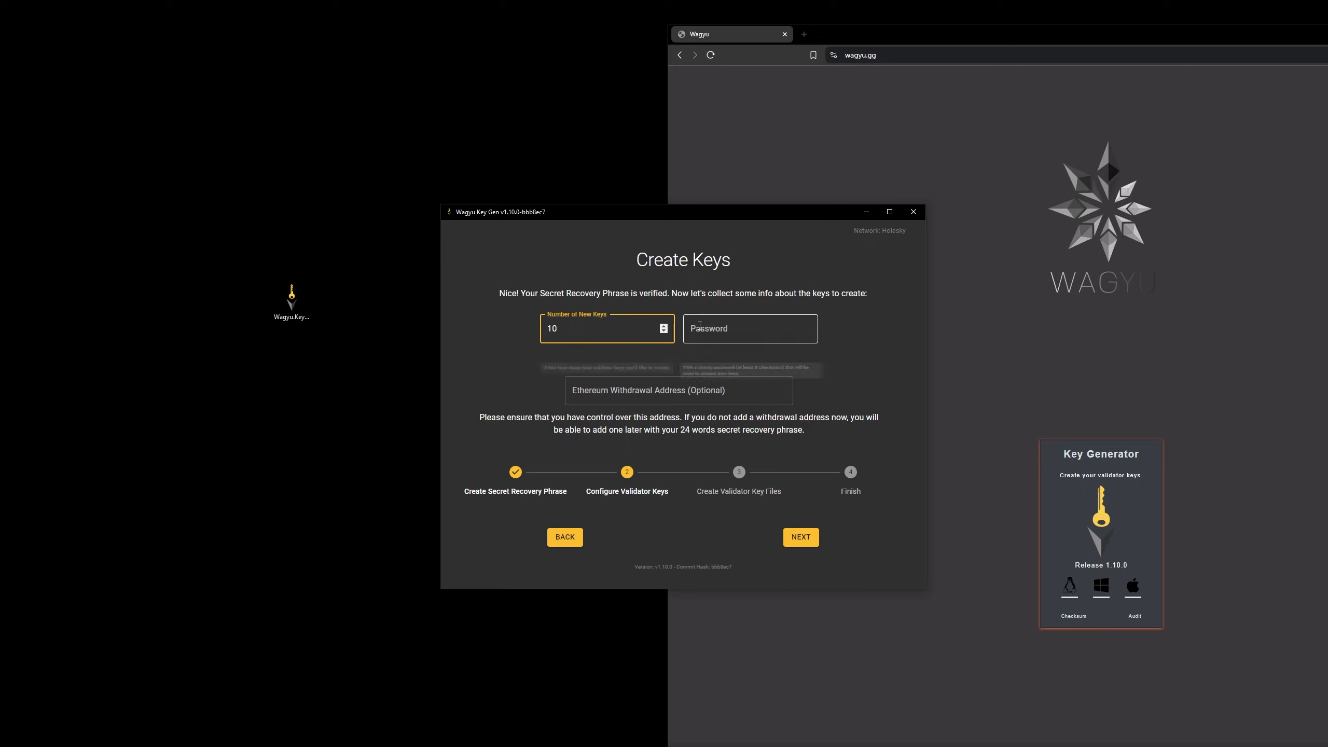
{"action": "left_click", "coordinate": [700, 325]}
{"action": "type", "text": "aaaaaaaaa"}
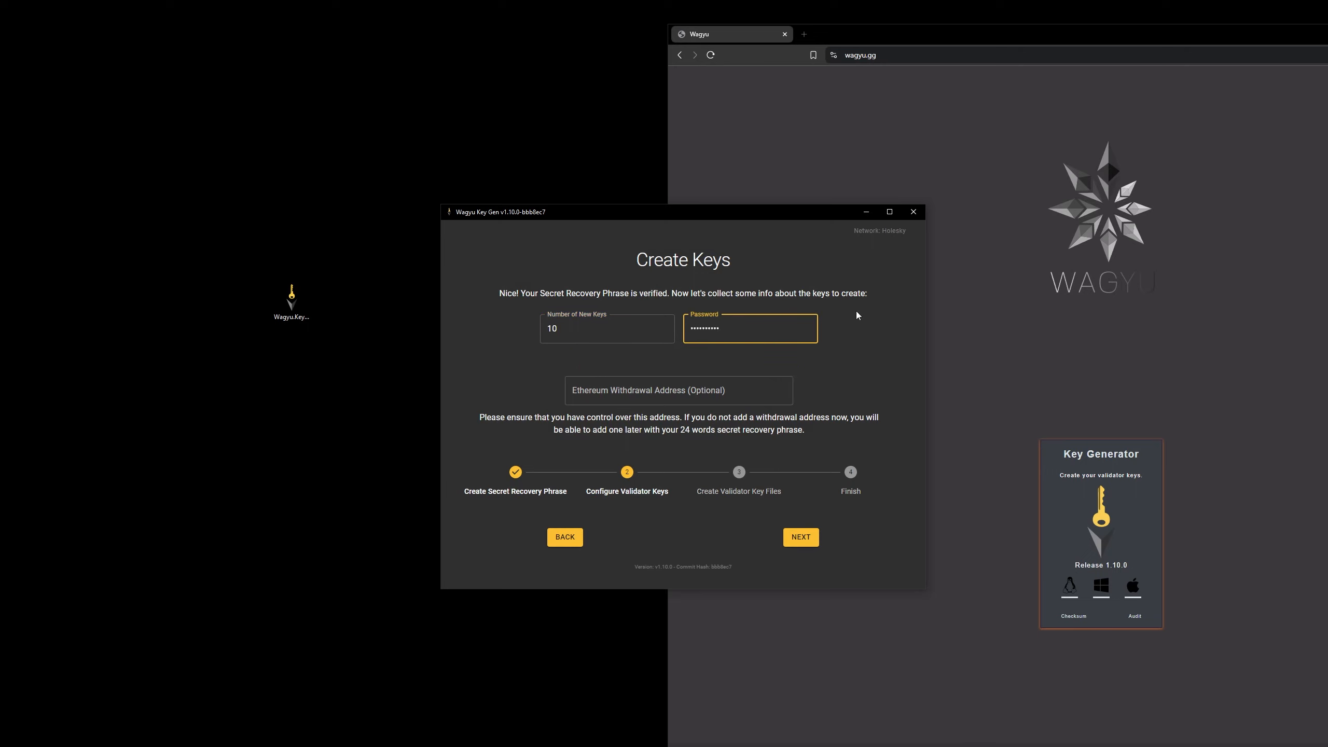
Enter the Ethereum withdrawal address for the new validator keys
{"action": "left_click", "coordinate": [780, 433]}
{"action": "left_click", "coordinate": [663, 389]}
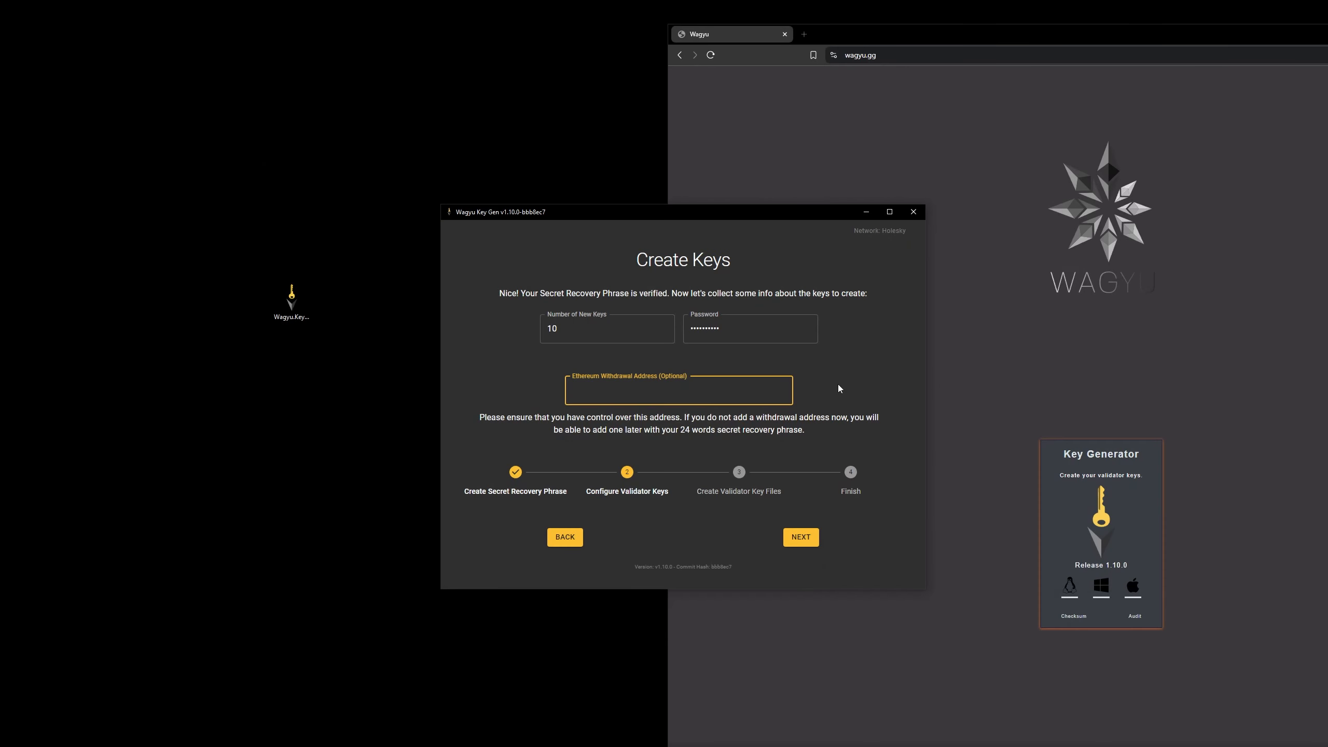
{"action": "left_click_drag", "start_coordinate": [775, 391], "coordinate": [568, 394]}
{"action": "left_click", "coordinate": [527, 391]}
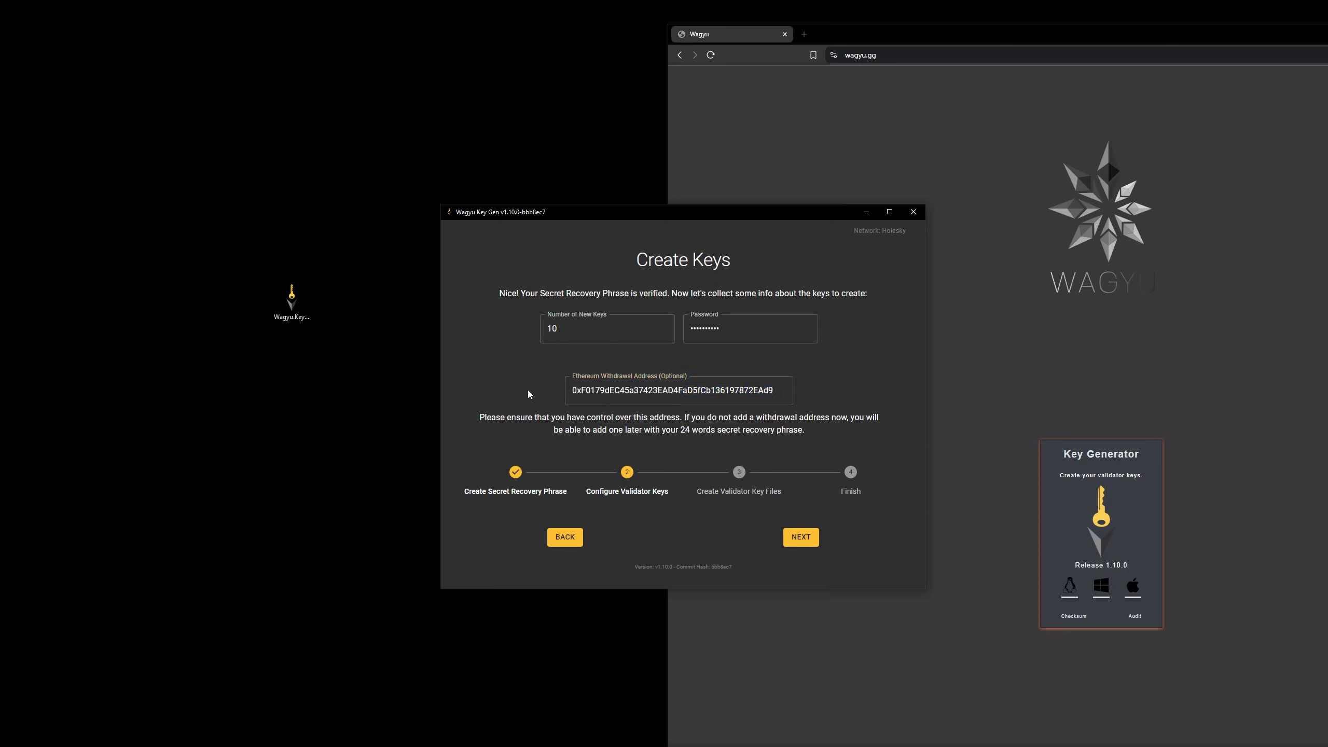
Submit the key configuration and retype the keystore password to confirm it
{"action": "left_click", "coordinate": [810, 544]}
{"action": "type", "text": "••••••••••"}
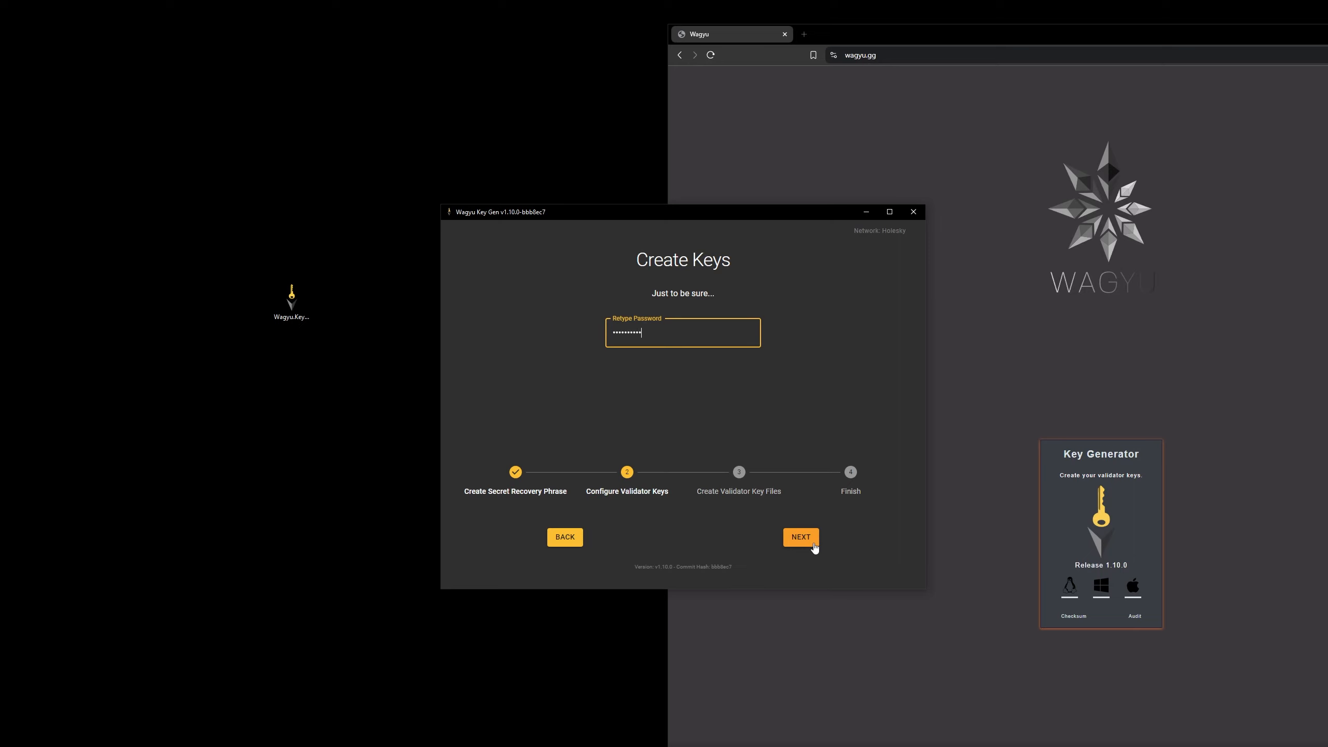
{"action": "left_click", "coordinate": [814, 545]}
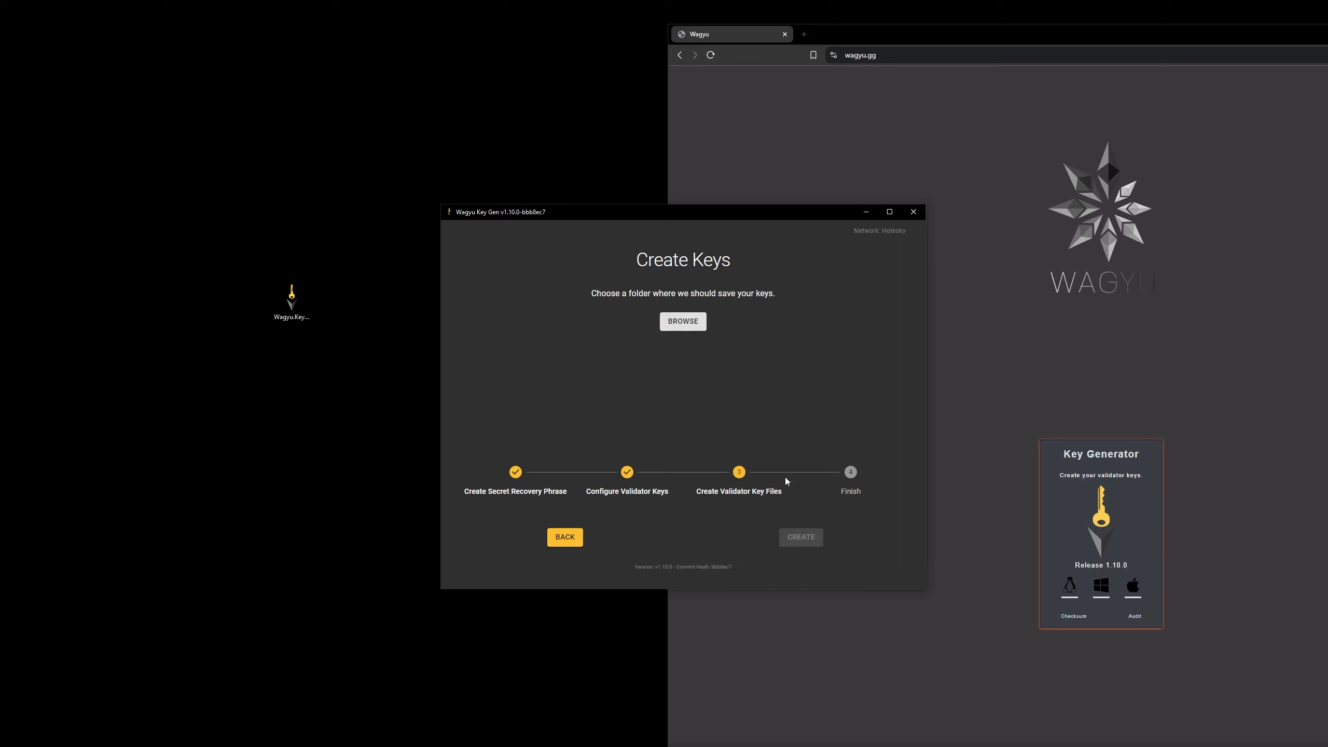
Create a new folder named my_keystores on the desktop
{"action": "right_click", "coordinate": [152, 370]}
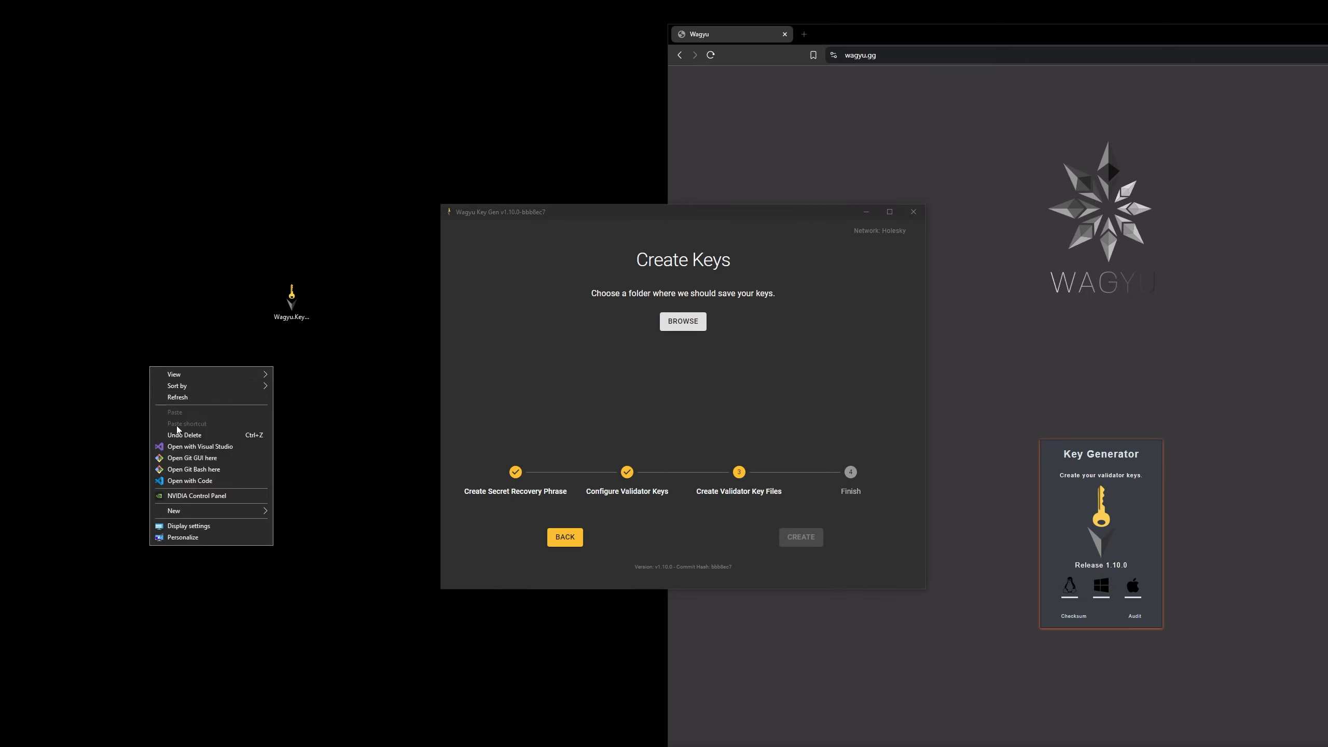
{"action": "mouse_move", "coordinate": [227, 516]}
{"action": "left_click", "coordinate": [306, 511]}
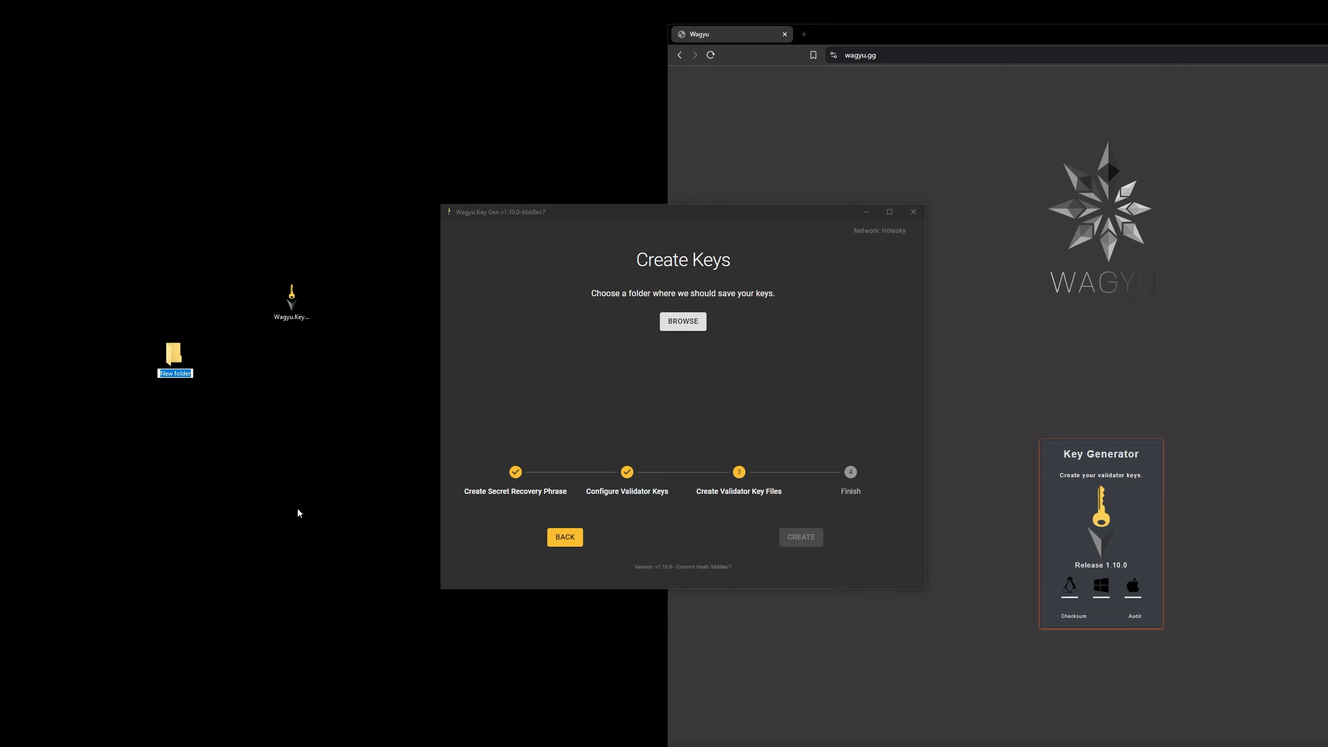
{"action": "type", "text": "my_keystores"}
{"action": "key", "text": "Return"}
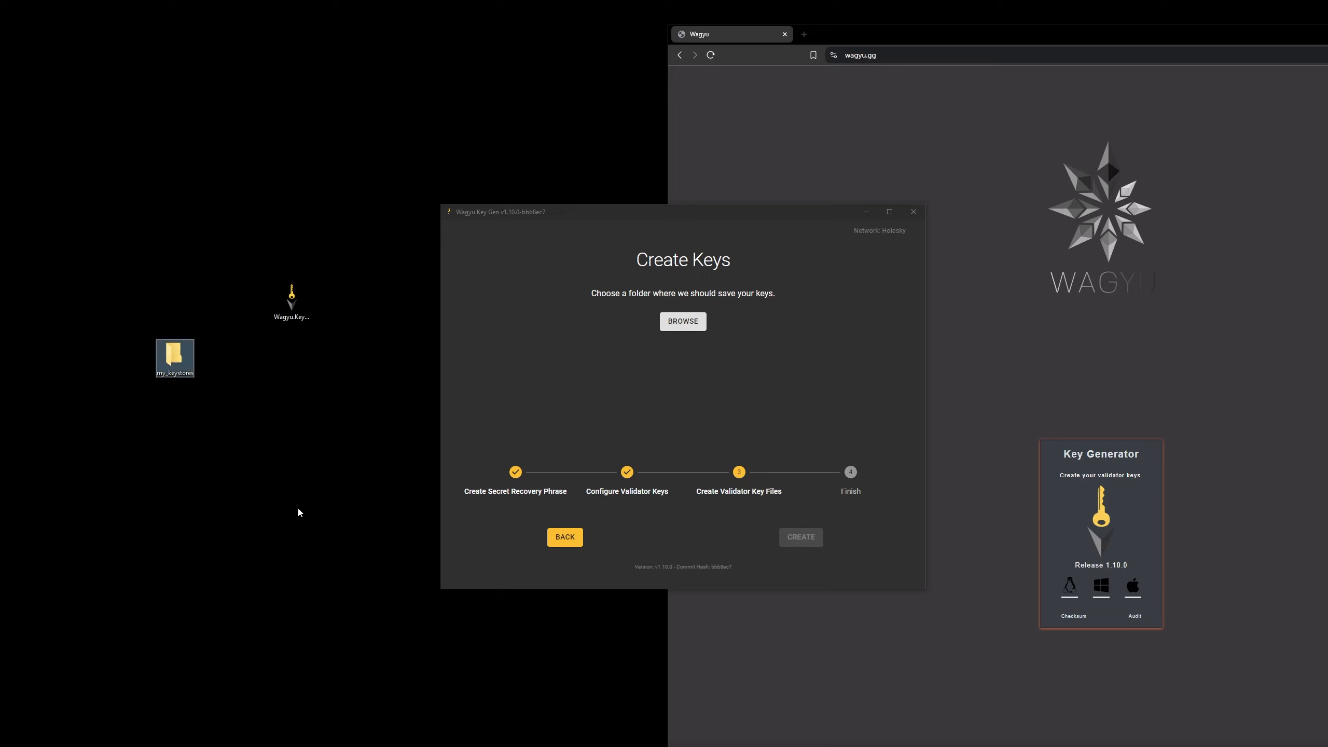
Create the validator key files in the my_keystores desktop folder and open that folder
{"action": "left_click", "coordinate": [682, 321]}
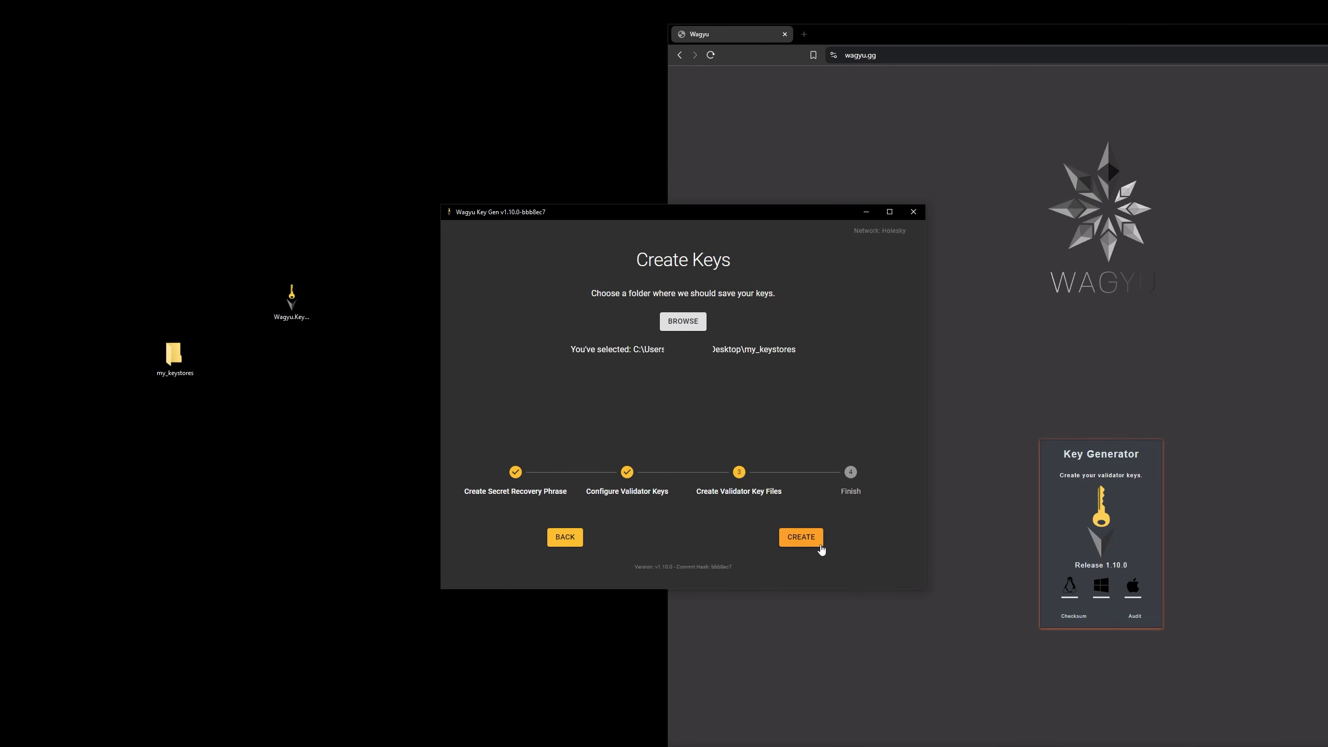
{"action": "left_click", "coordinate": [802, 539]}
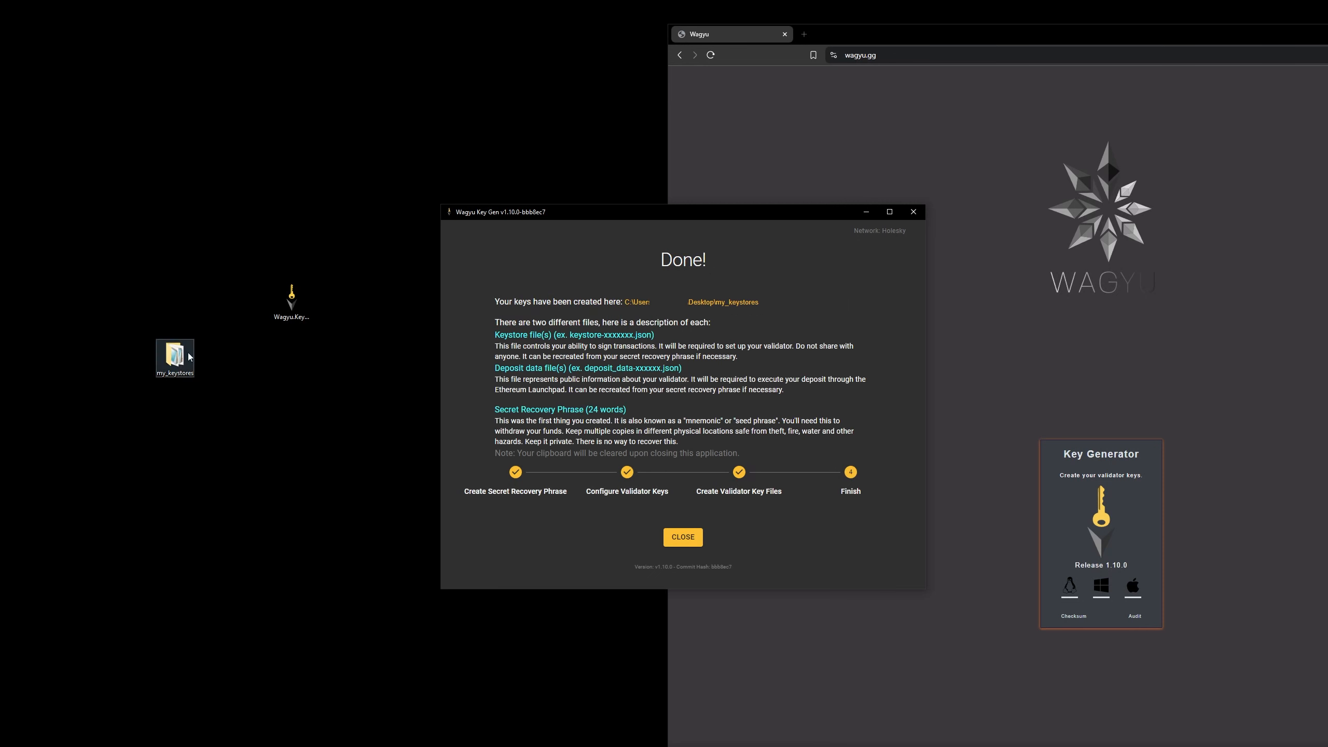
{"action": "left_click_drag", "start_coordinate": [577, 208], "coordinate": [893, 210]}
{"action": "double_click", "coordinate": [176, 356]}
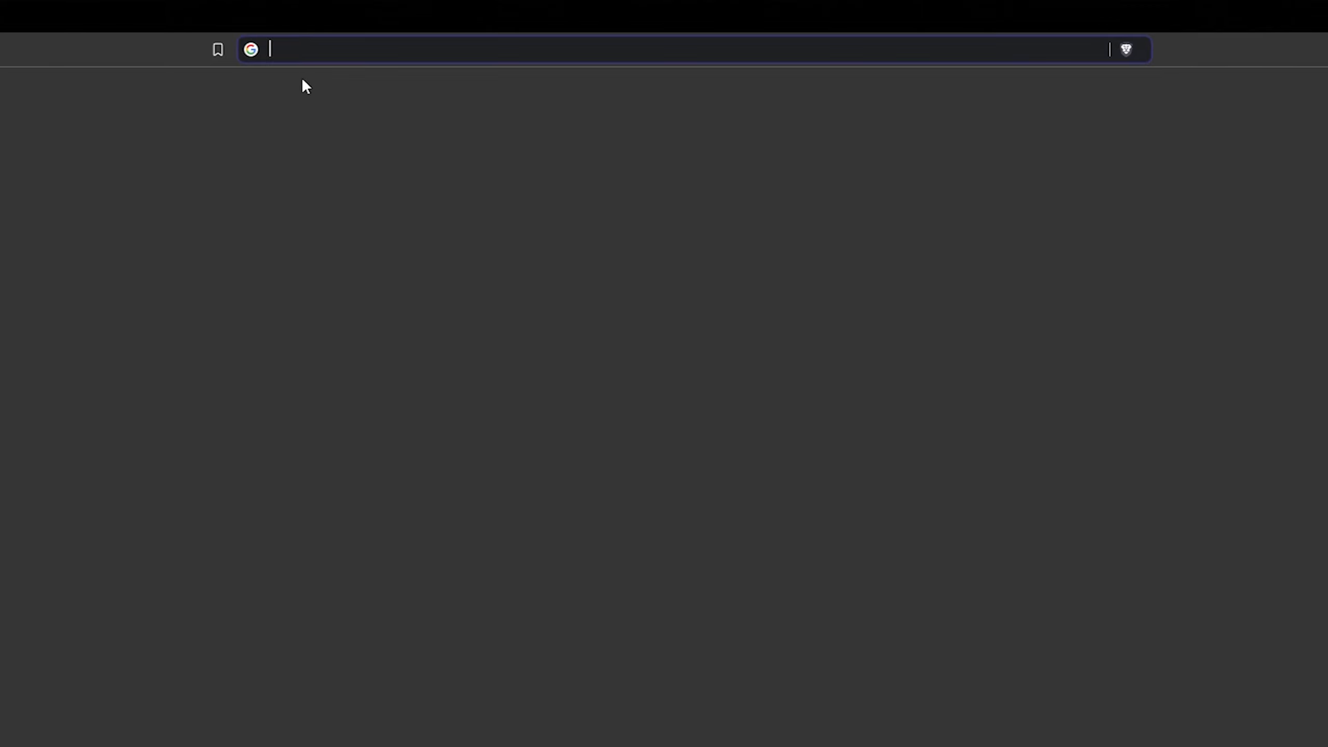
Switch to the browser and open my.dappnode
{"action": "type", "text": "my.dappnode"}
{"action": "key", "text": "Return"}
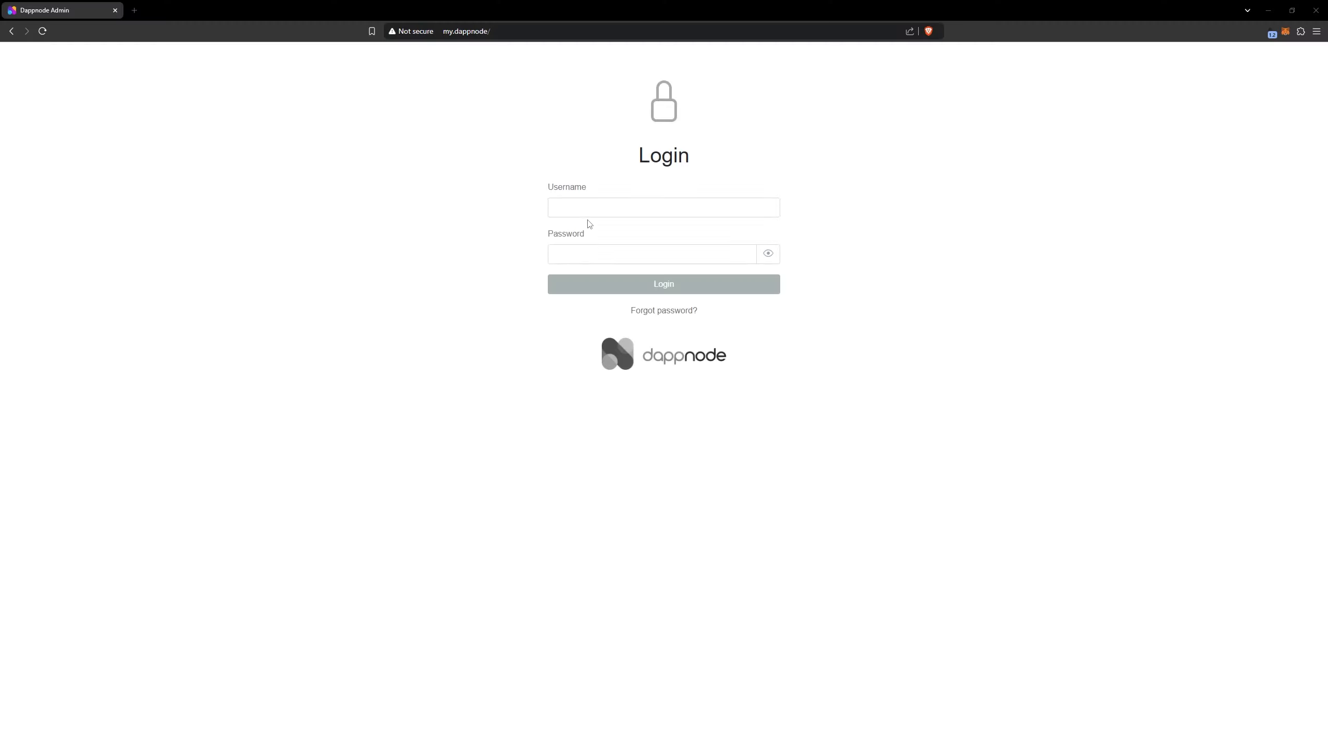
Log in to the Dappnode with the username admin and the account password
{"action": "left_click", "coordinate": [586, 211]}
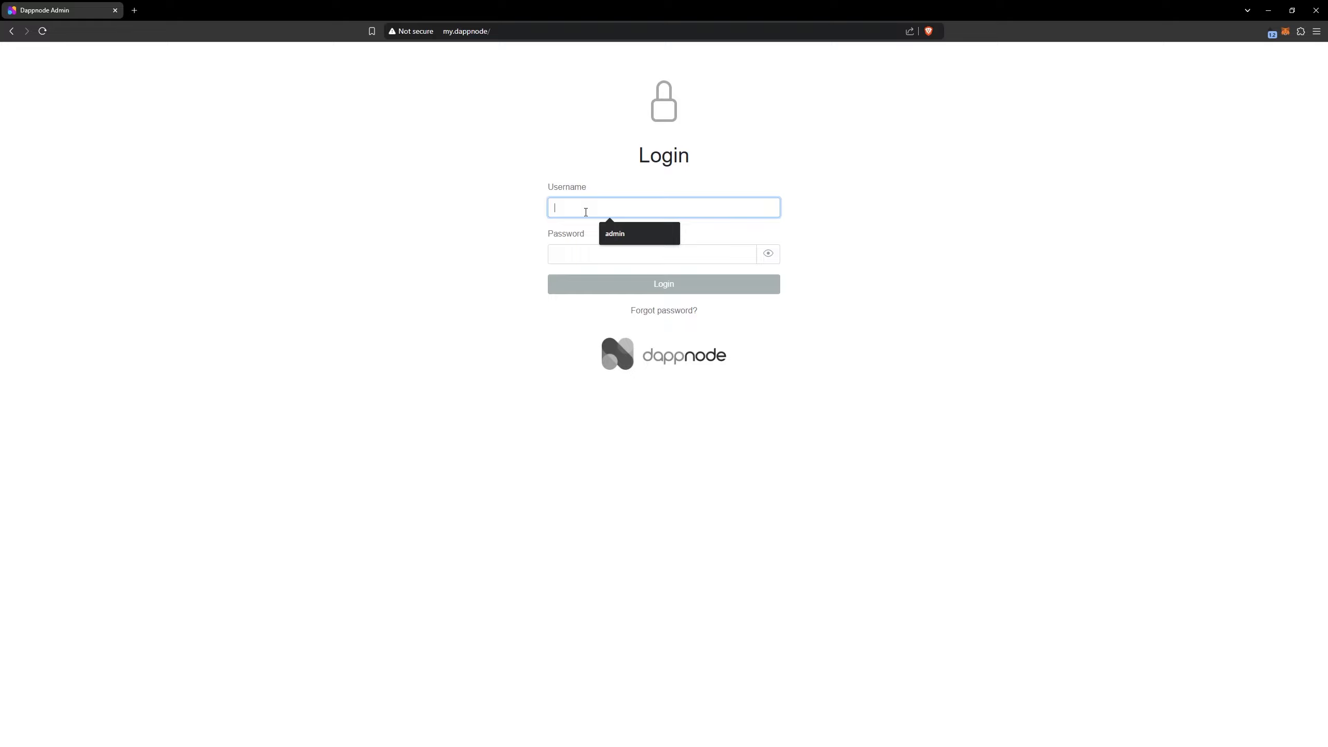
{"action": "type", "text": "admin"}
{"action": "key", "text": "Tab"}
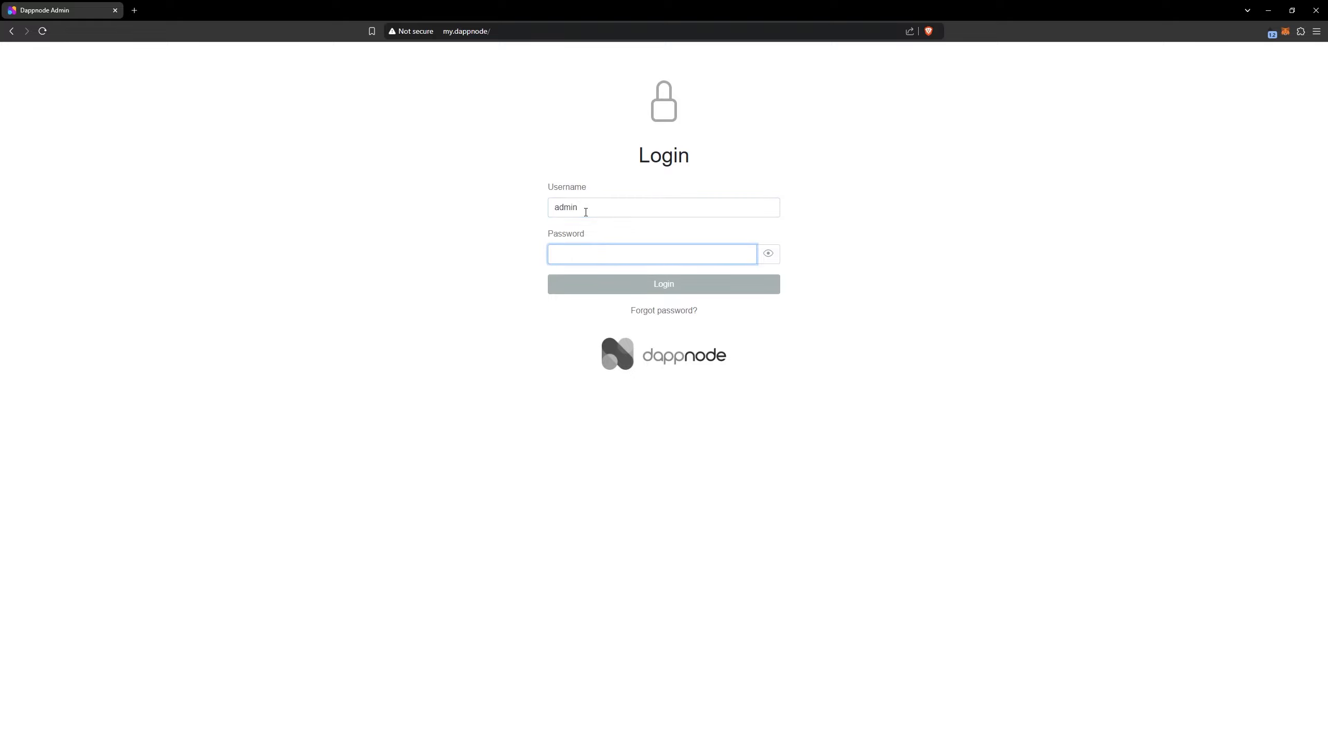
{"action": "key", "text": "ctrl+v"}
{"action": "left_click", "coordinate": [655, 286]}
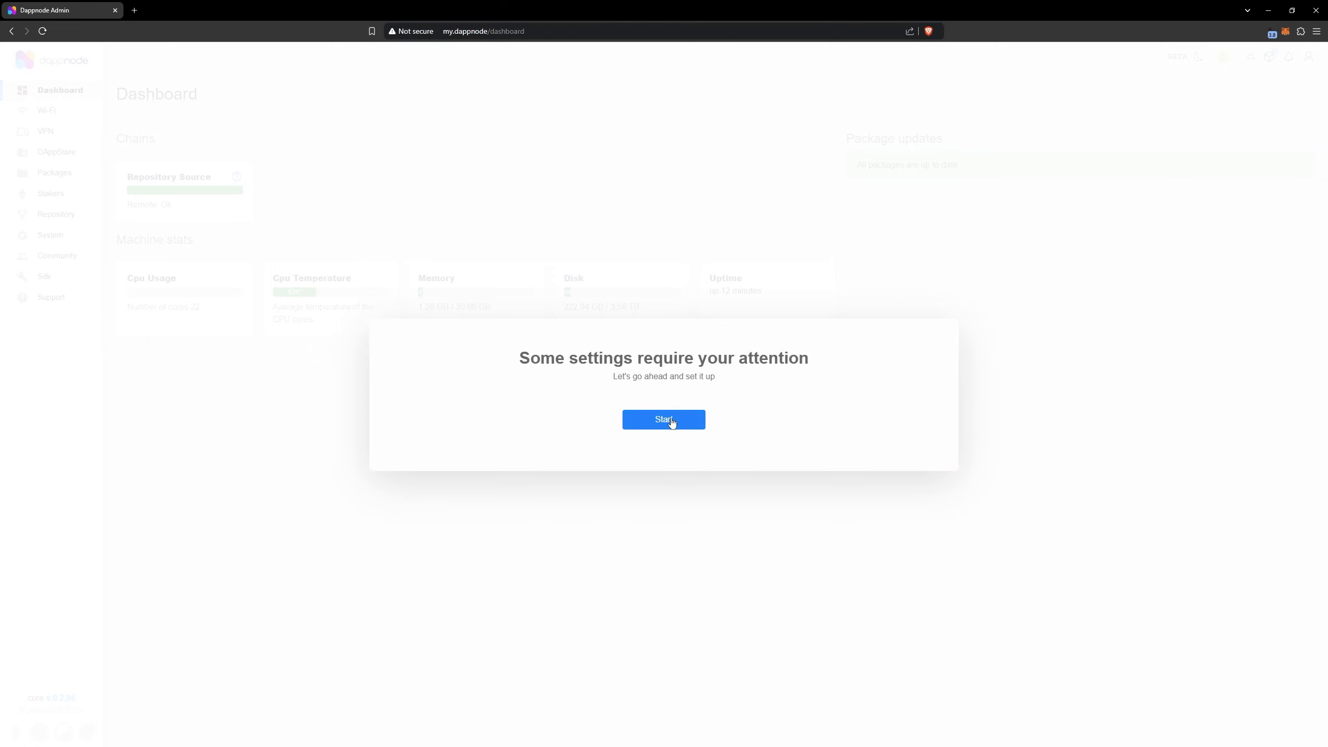
Complete the initial setup with the Remote repository source and system auto-updates on, leaving system notifications off
{"action": "left_click", "coordinate": [671, 422]}
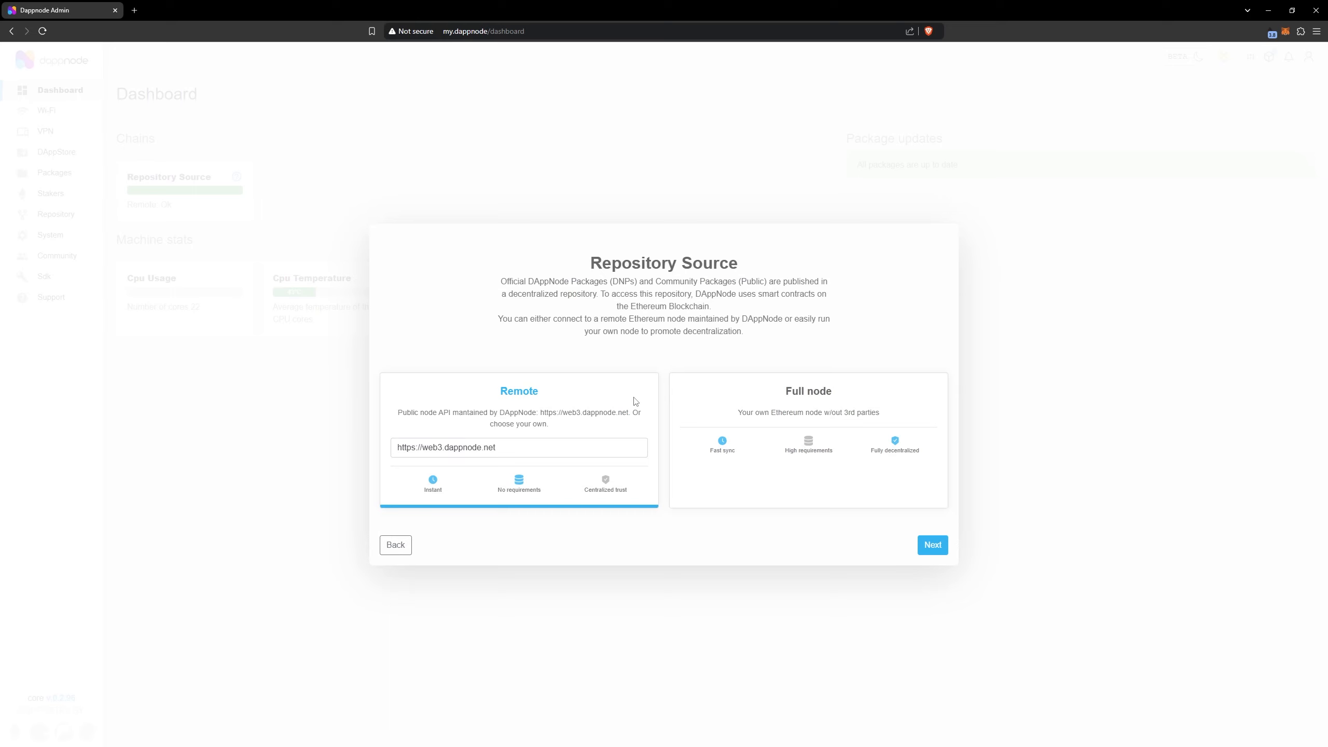
{"action": "left_click", "coordinate": [939, 550]}
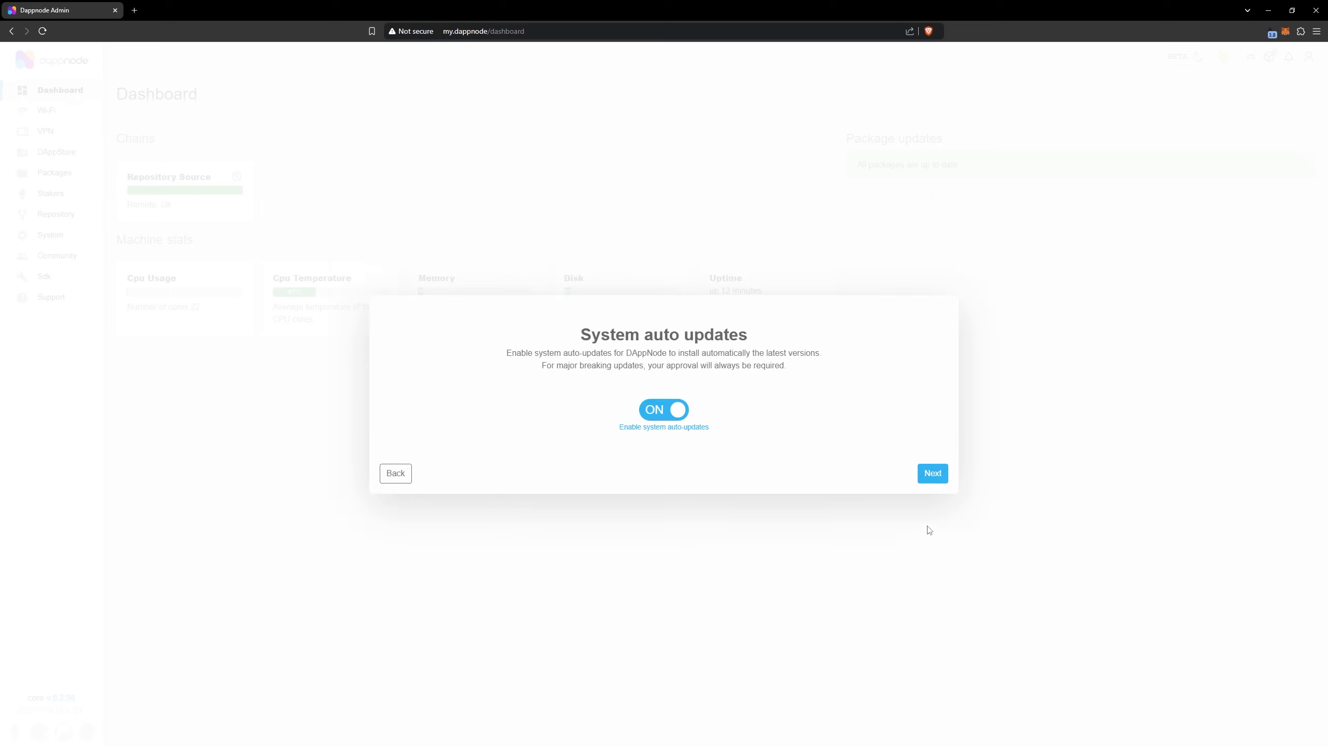
{"action": "left_click", "coordinate": [933, 474]}
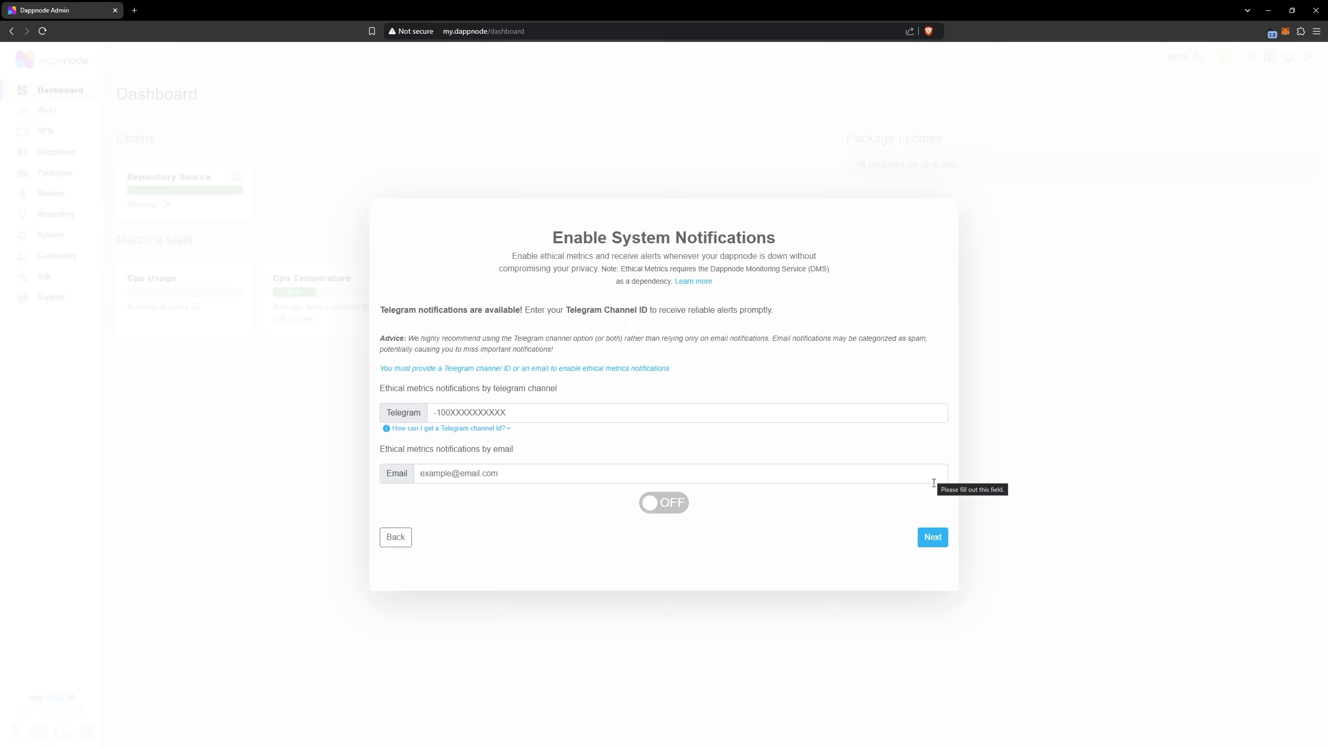
{"action": "left_click", "coordinate": [933, 538]}
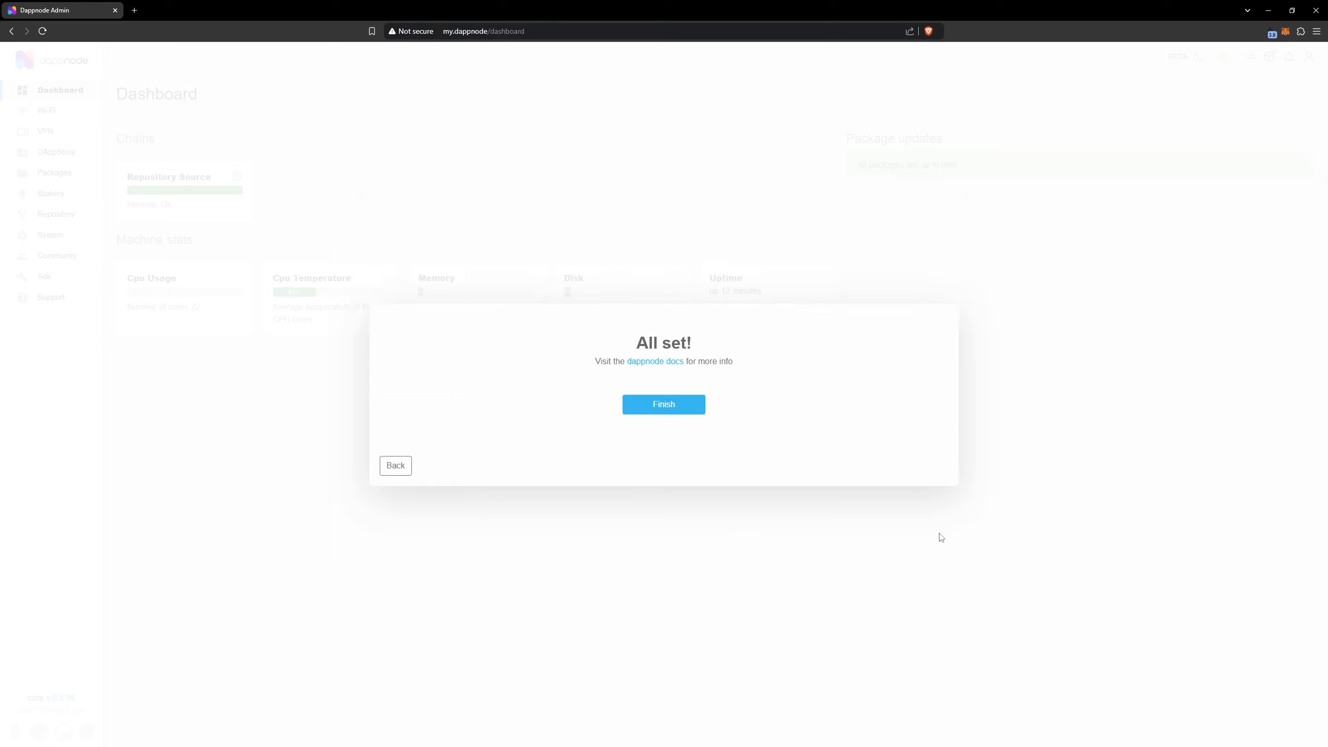
{"action": "left_click", "coordinate": [695, 416]}
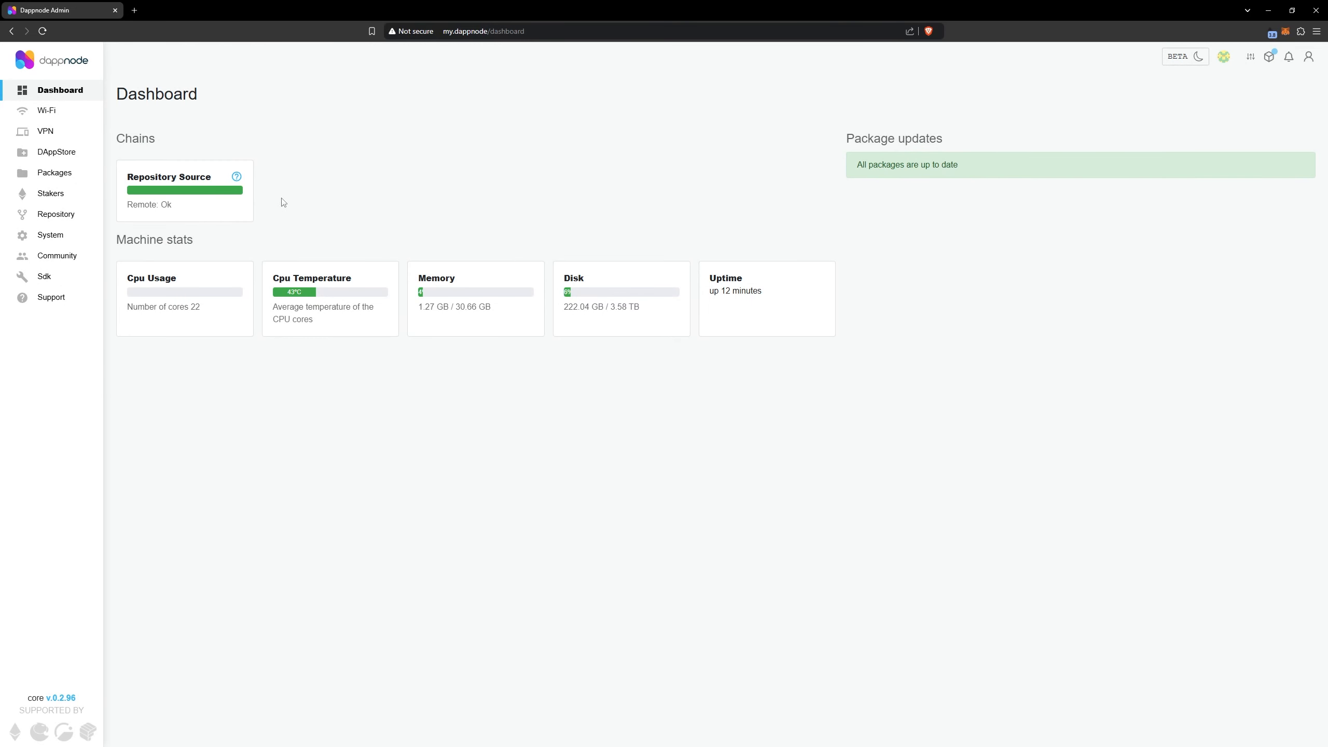
Change the Dappnode hotspot's Wi-Fi credentials by entering and confirming a new Wi-Fi password for DAppNodeWIFI
{"action": "left_click", "coordinate": [91, 115]}
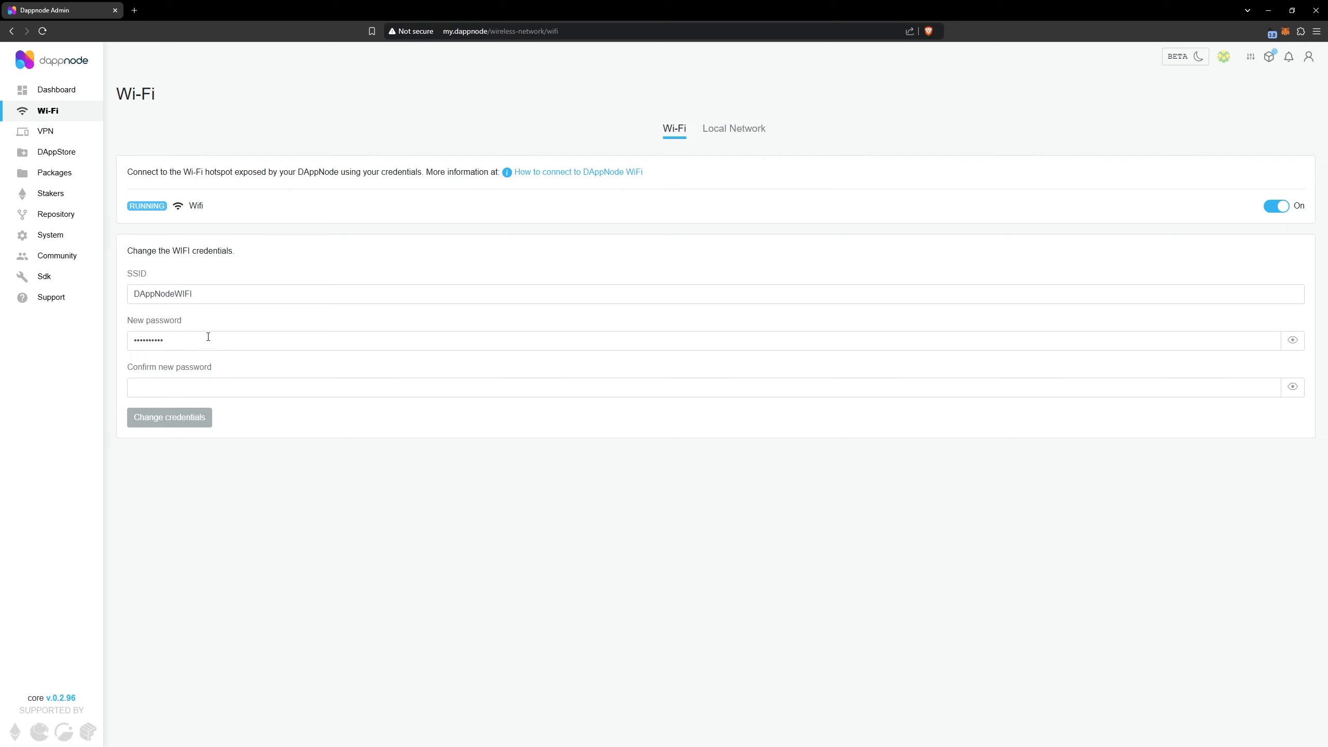
{"action": "left_click_drag", "start_coordinate": [208, 337], "coordinate": [122, 342]}
{"action": "type", "text": "•••••••••••••••"}
{"action": "key", "text": "Tab"}
{"action": "type", "text": "•••••••••••••••"}
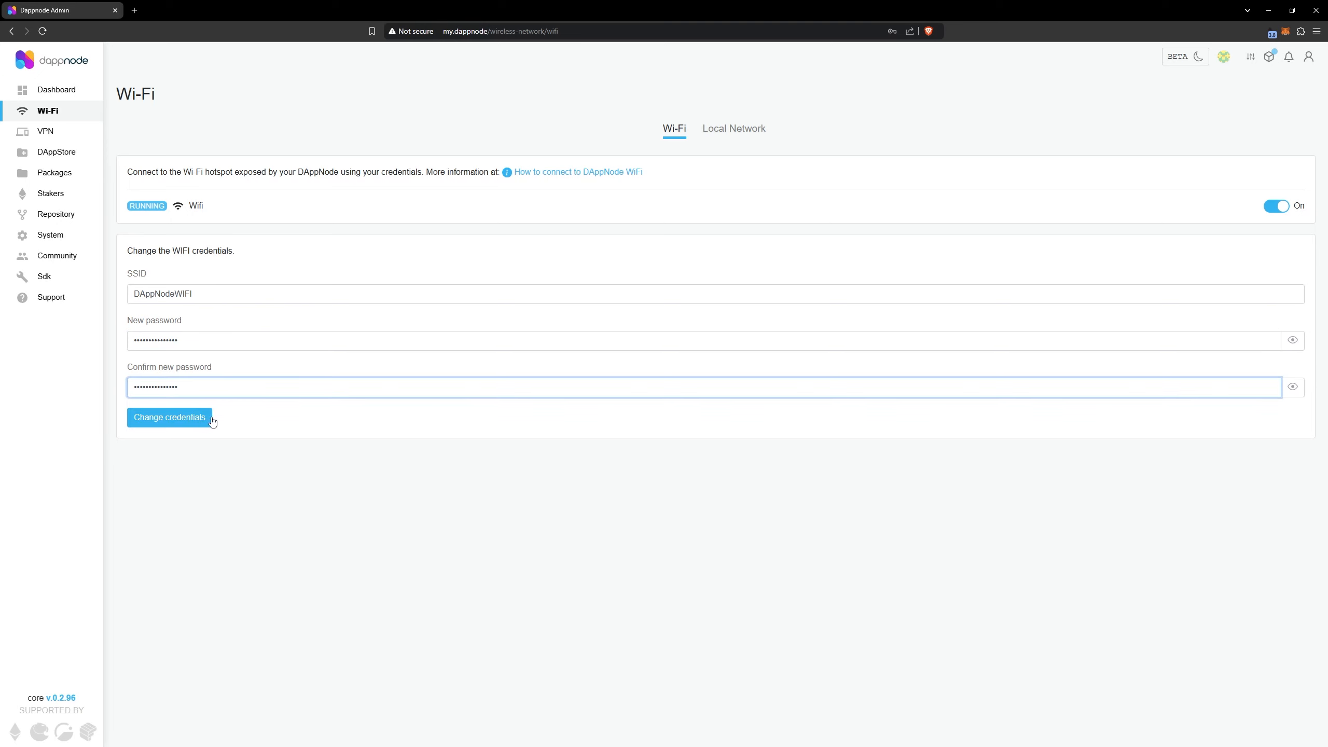
{"action": "left_click", "coordinate": [207, 422]}
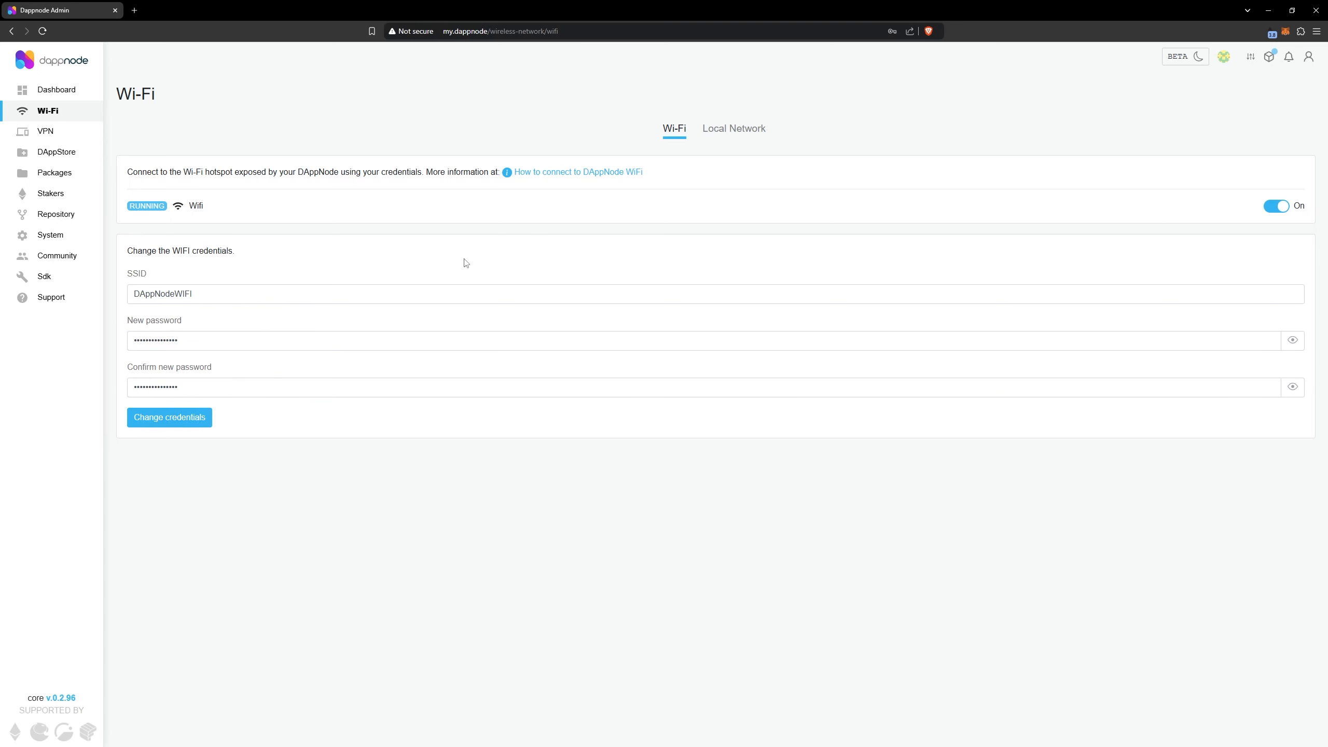
Turn off the Local Network Proxy in the Dappnode's local network settings and confirm pausing it
{"action": "left_click", "coordinate": [738, 131]}
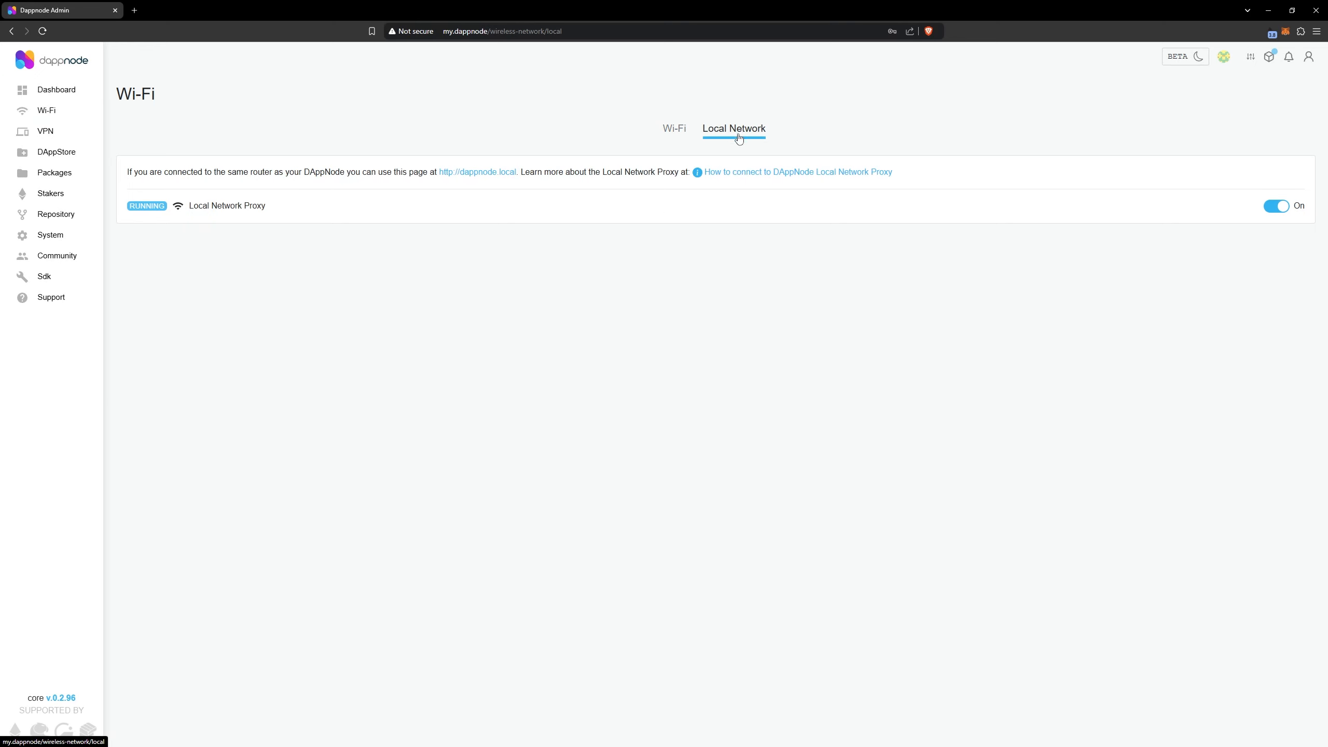
{"action": "left_click", "coordinate": [1281, 208]}
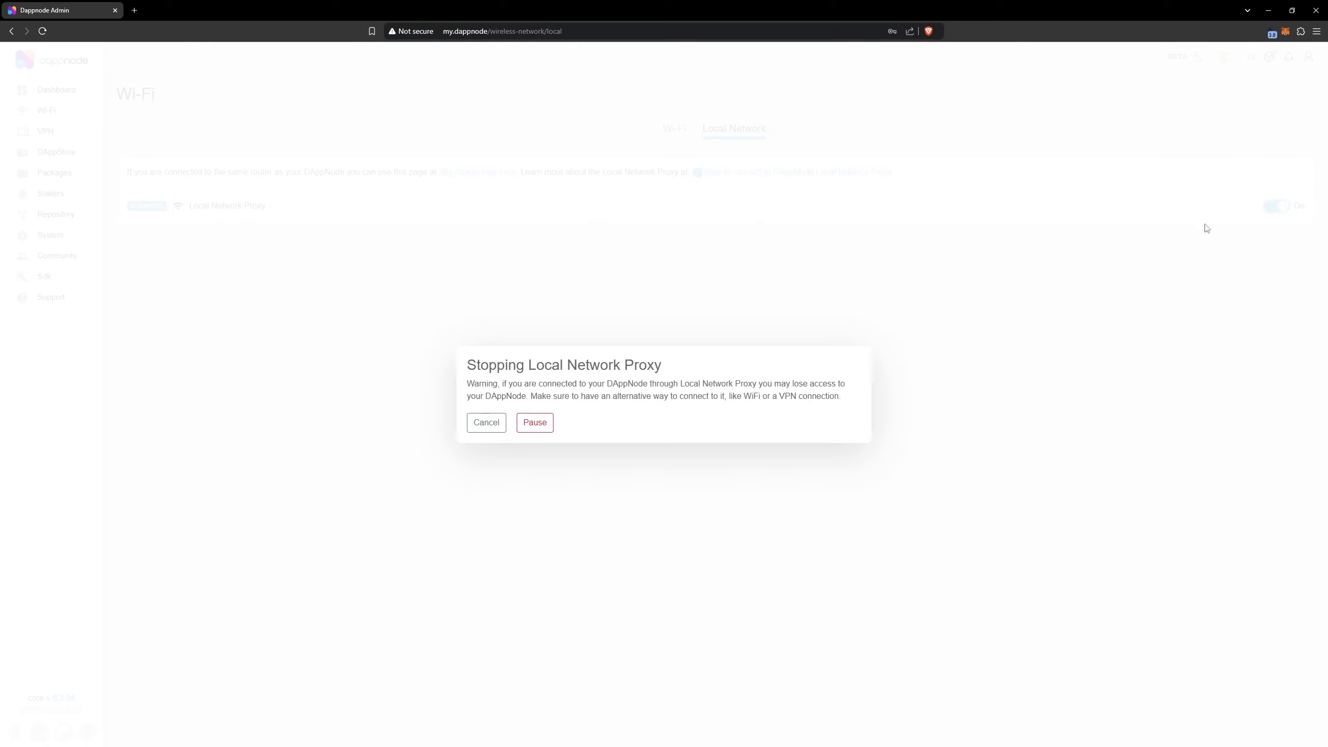
{"action": "left_click", "coordinate": [536, 423]}
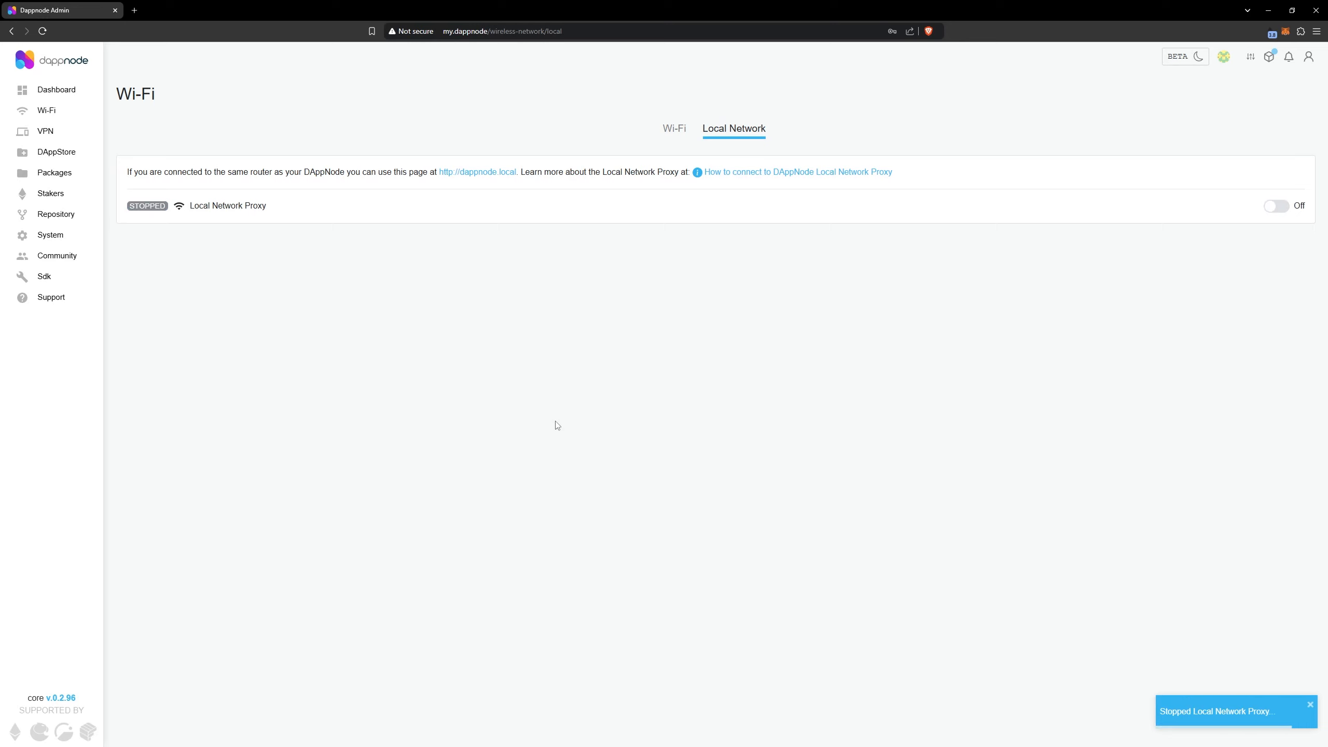
Open the Wireguard VPN credentials for the dappnode_admin device profile
{"action": "left_click", "coordinate": [91, 136]}
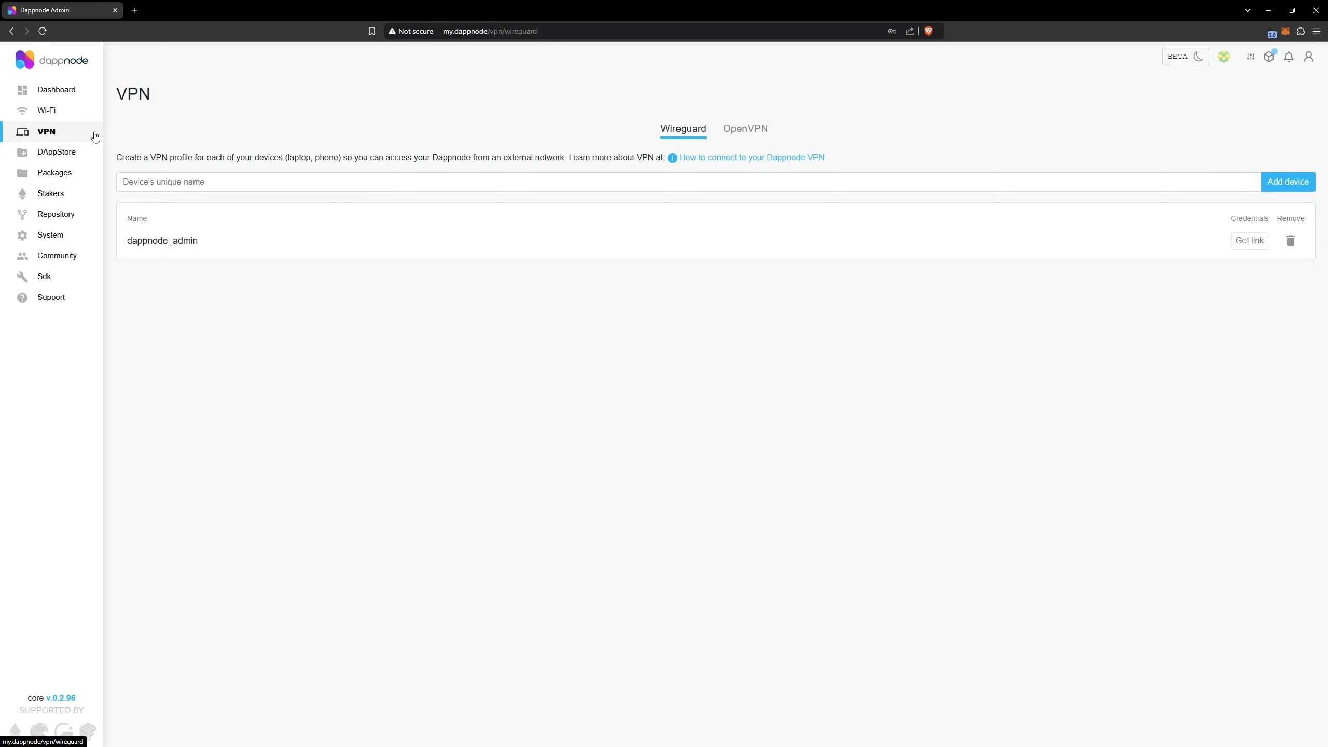
{"action": "left_click_drag", "start_coordinate": [203, 244], "coordinate": [125, 242]}
{"action": "left_click", "coordinate": [145, 255]}
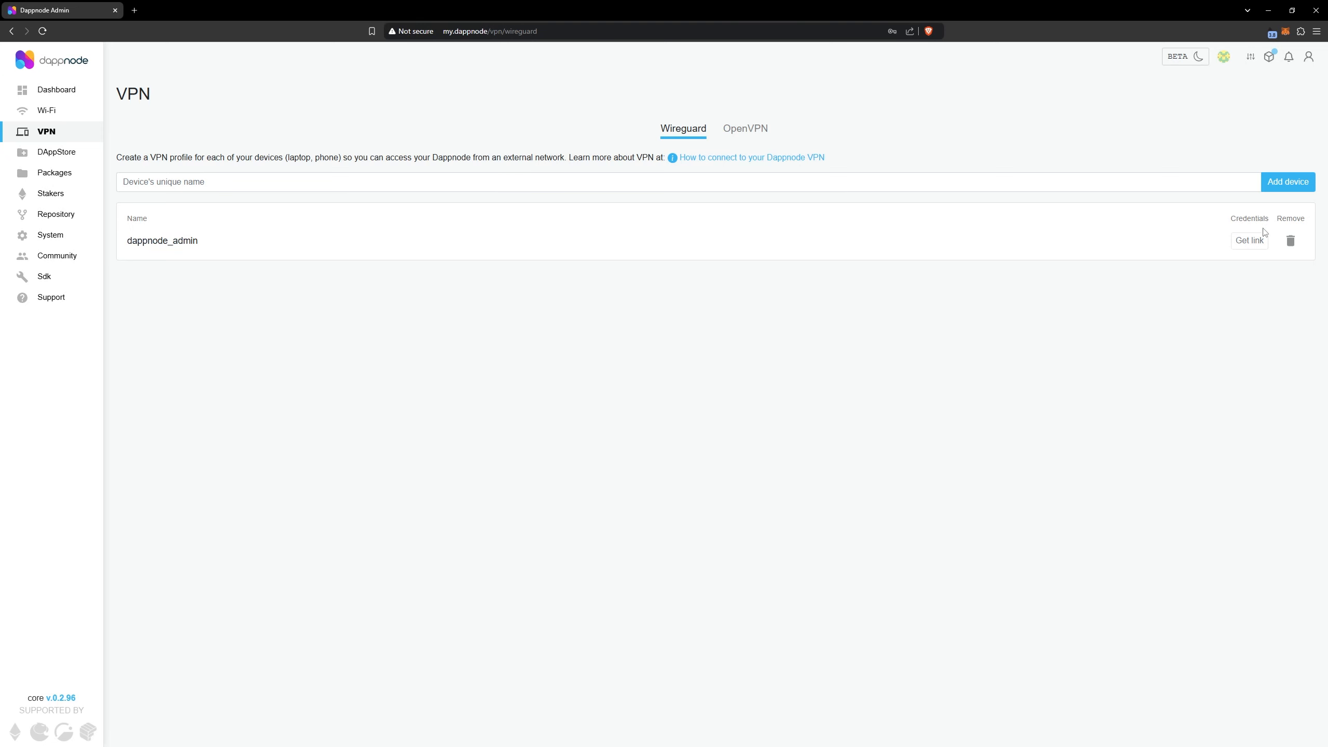
{"action": "left_click", "coordinate": [1259, 242]}
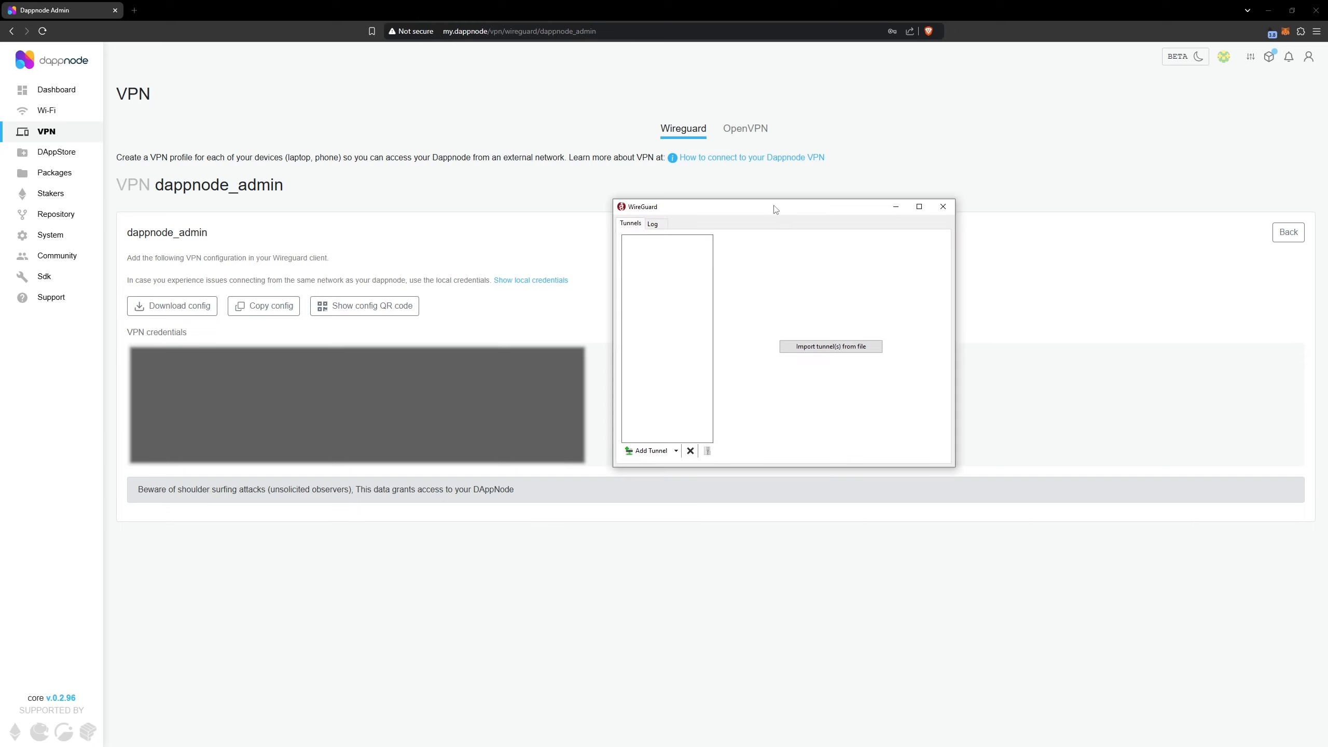
Switch to the WireGuard client and start creating a new empty tunnel
{"action": "left_click", "coordinate": [676, 452]}
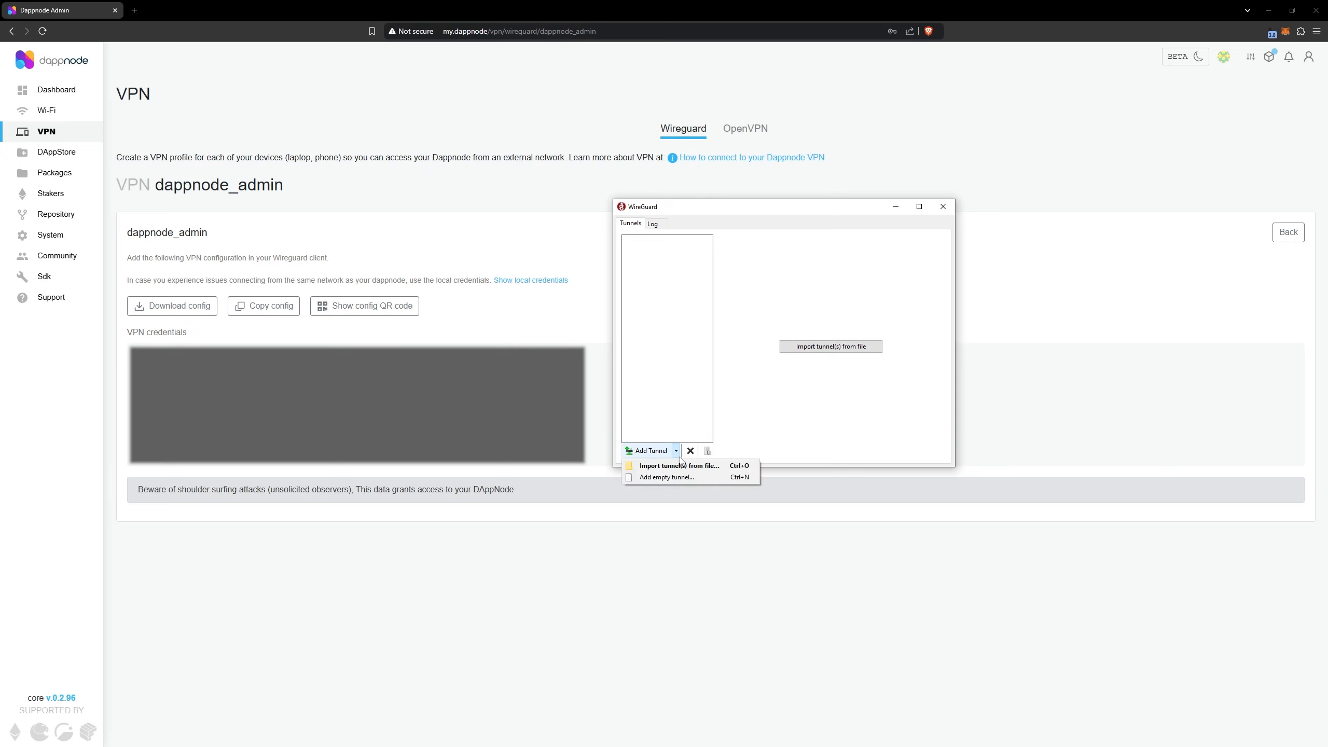
{"action": "left_click", "coordinate": [684, 478]}
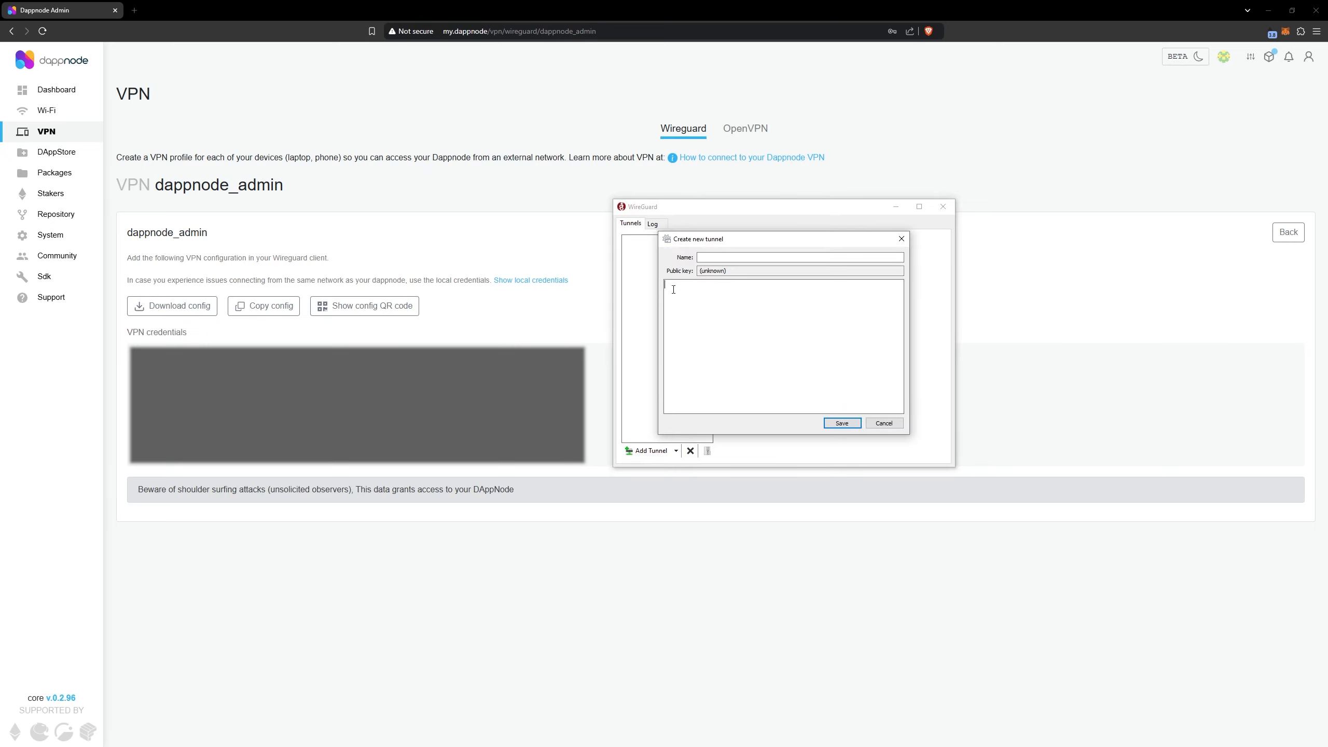
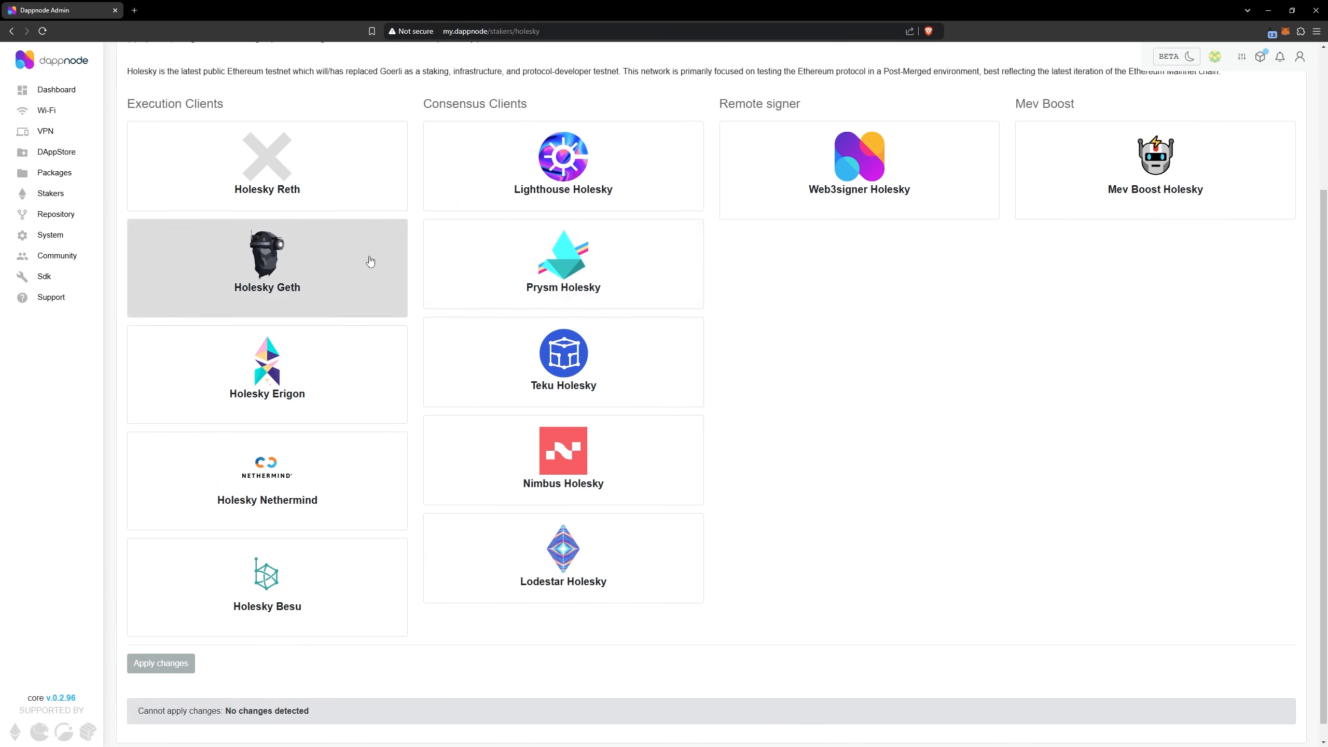
Select Holesky Geth as execution client, Lighthouse Holesky as consensus client and Web3signer Holesky as remote signer
{"action": "left_click", "coordinate": [370, 260]}
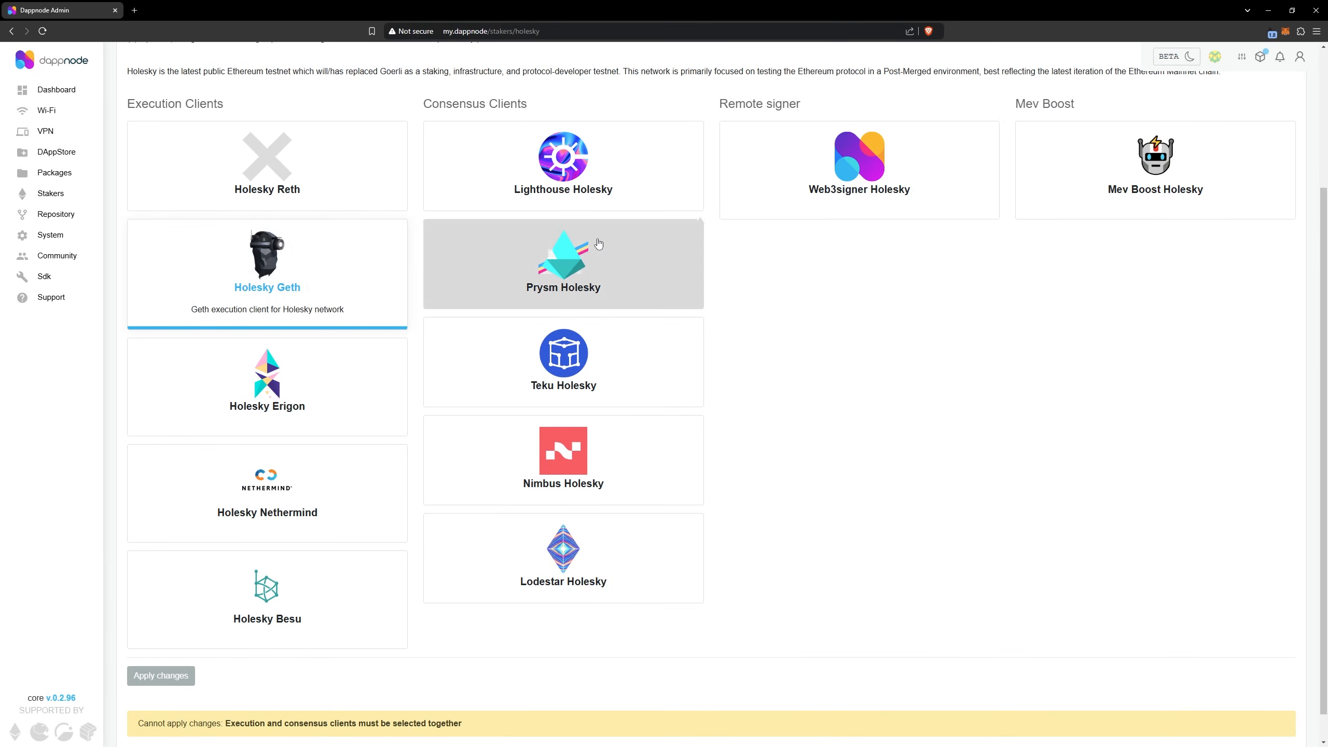
{"action": "left_click", "coordinate": [681, 182]}
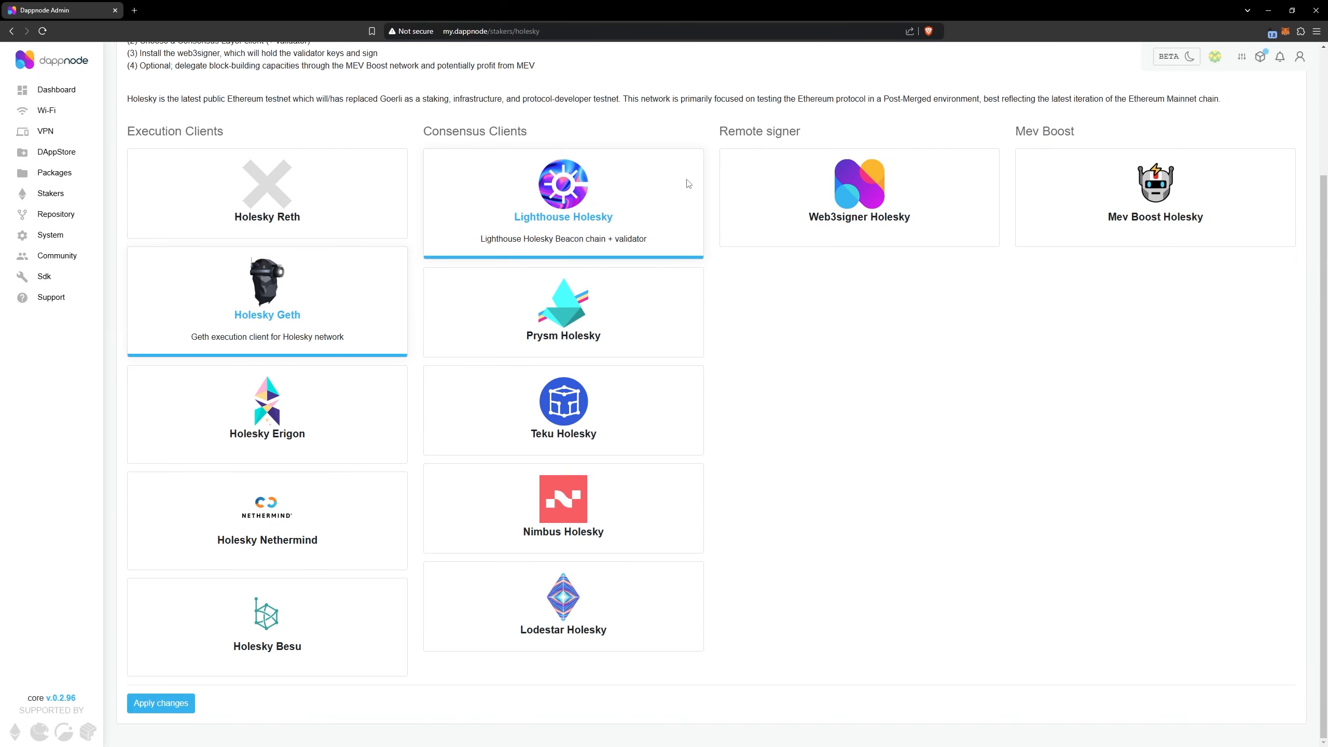
{"action": "left_click", "coordinate": [816, 202]}
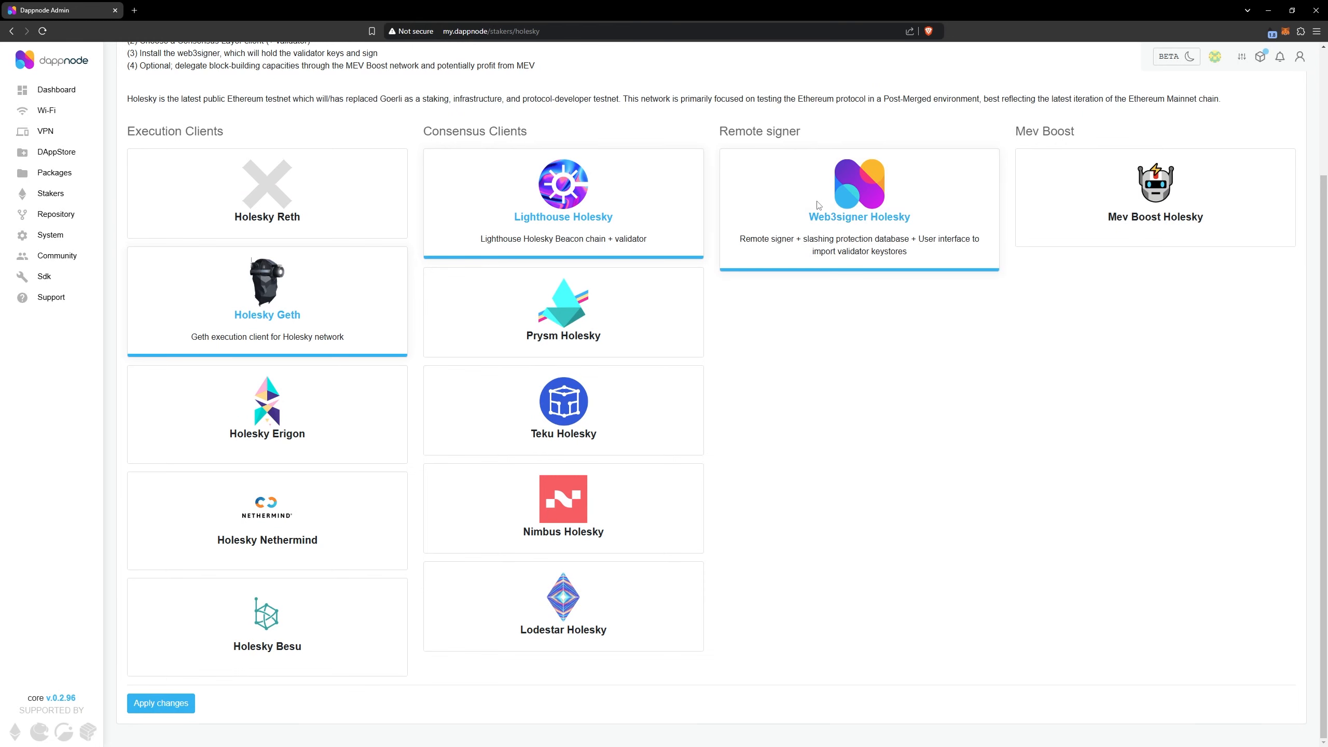
Add Mev Boost Holesky and enable the Flashbots, Aestus, Ultrasound, Titan and bloXroute relays
{"action": "left_click", "coordinate": [1070, 220]}
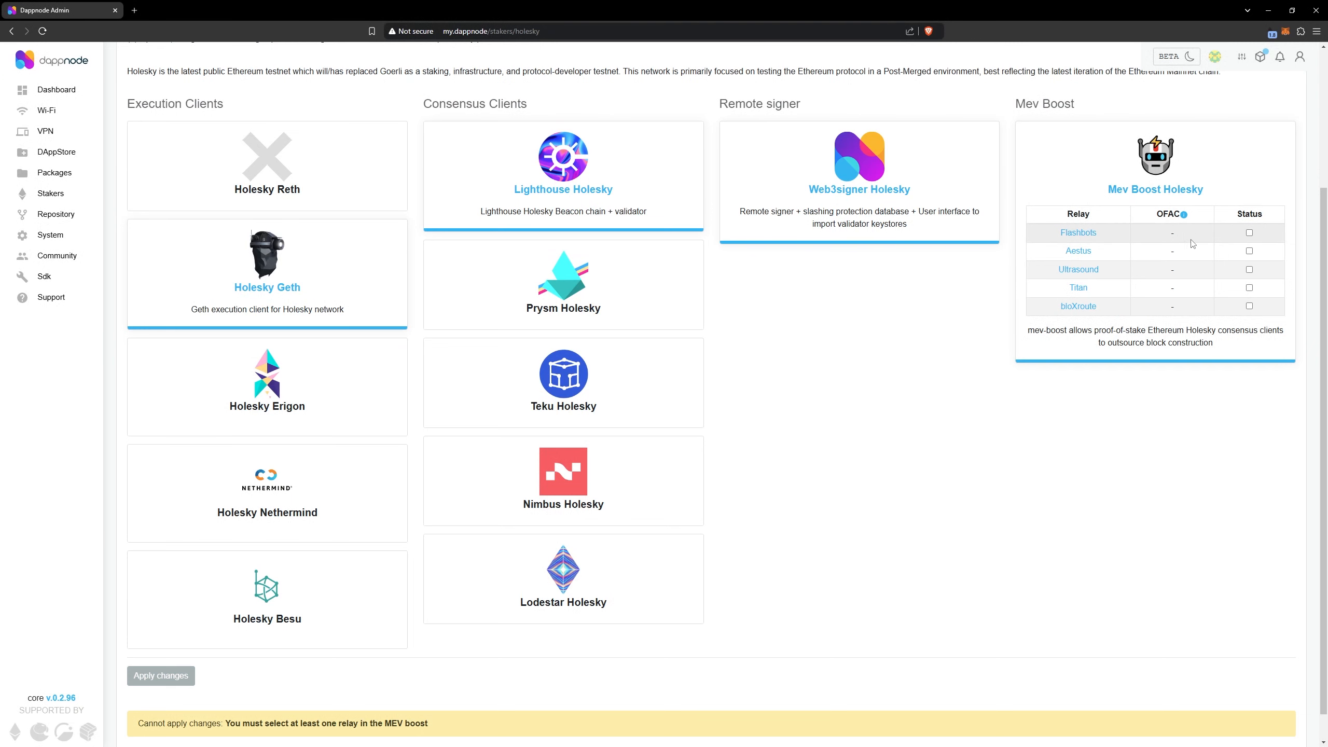
{"action": "left_click", "coordinate": [1249, 232]}
{"action": "left_click", "coordinate": [1249, 278]}
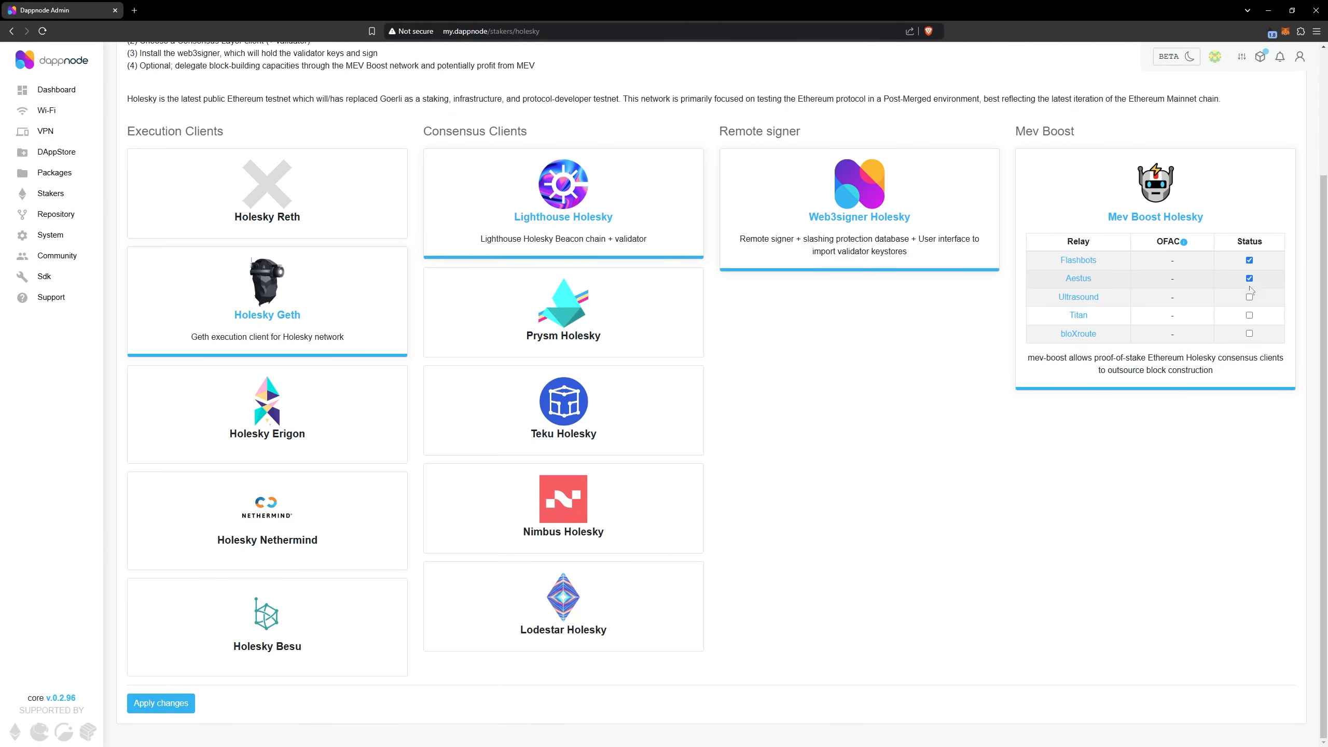
{"action": "left_click", "coordinate": [1250, 297]}
{"action": "left_click", "coordinate": [1250, 315]}
{"action": "left_click", "coordinate": [1249, 333]}
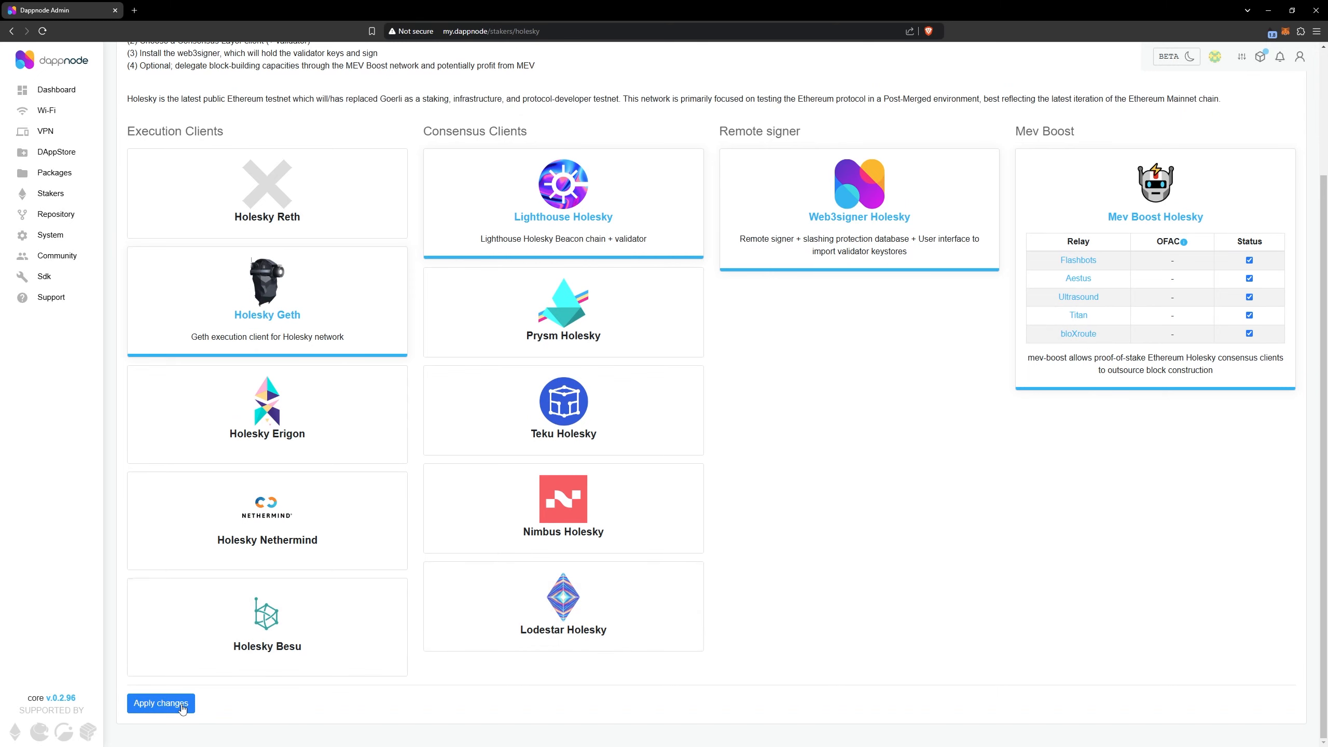
Apply the Holesky staker configuration, confirm it and accept the Dappnode terms
{"action": "left_click", "coordinate": [160, 703]}
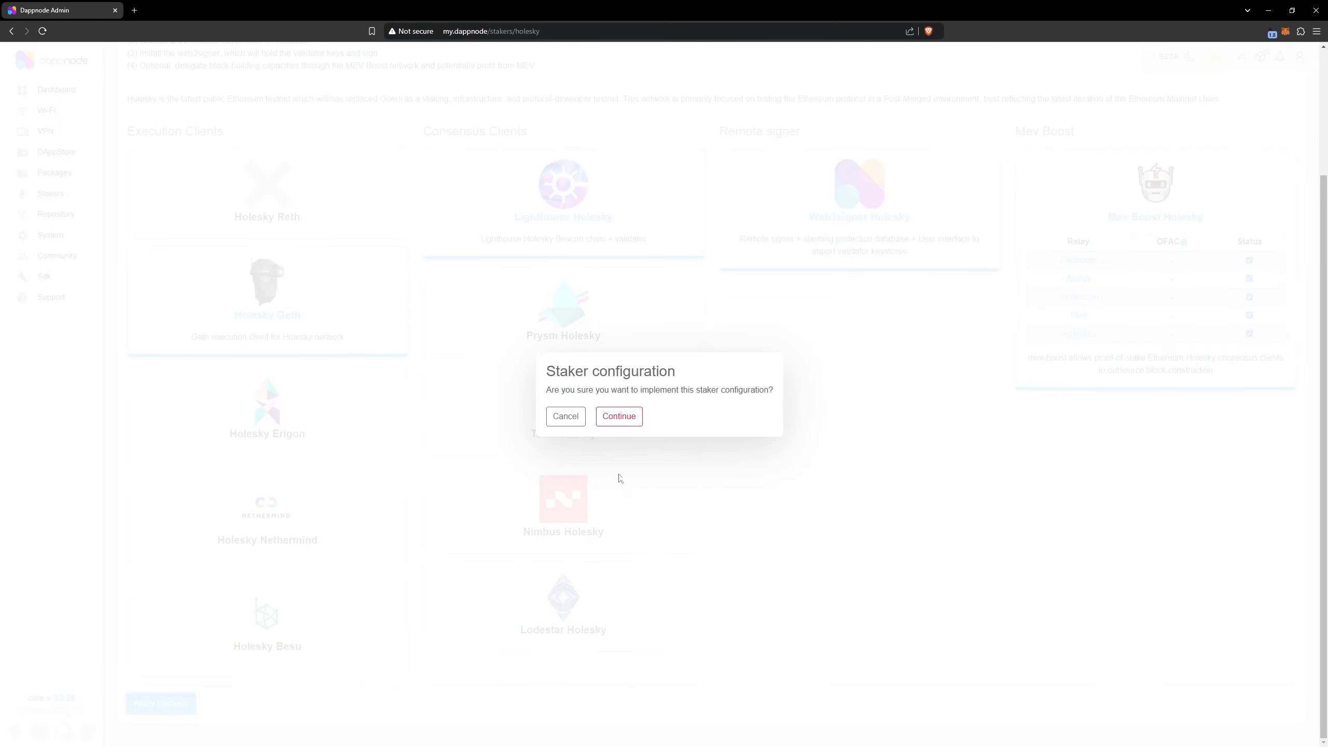
{"action": "left_click", "coordinate": [626, 421]}
{"action": "left_click_drag", "start_coordinate": [862, 268], "coordinate": [867, 563]}
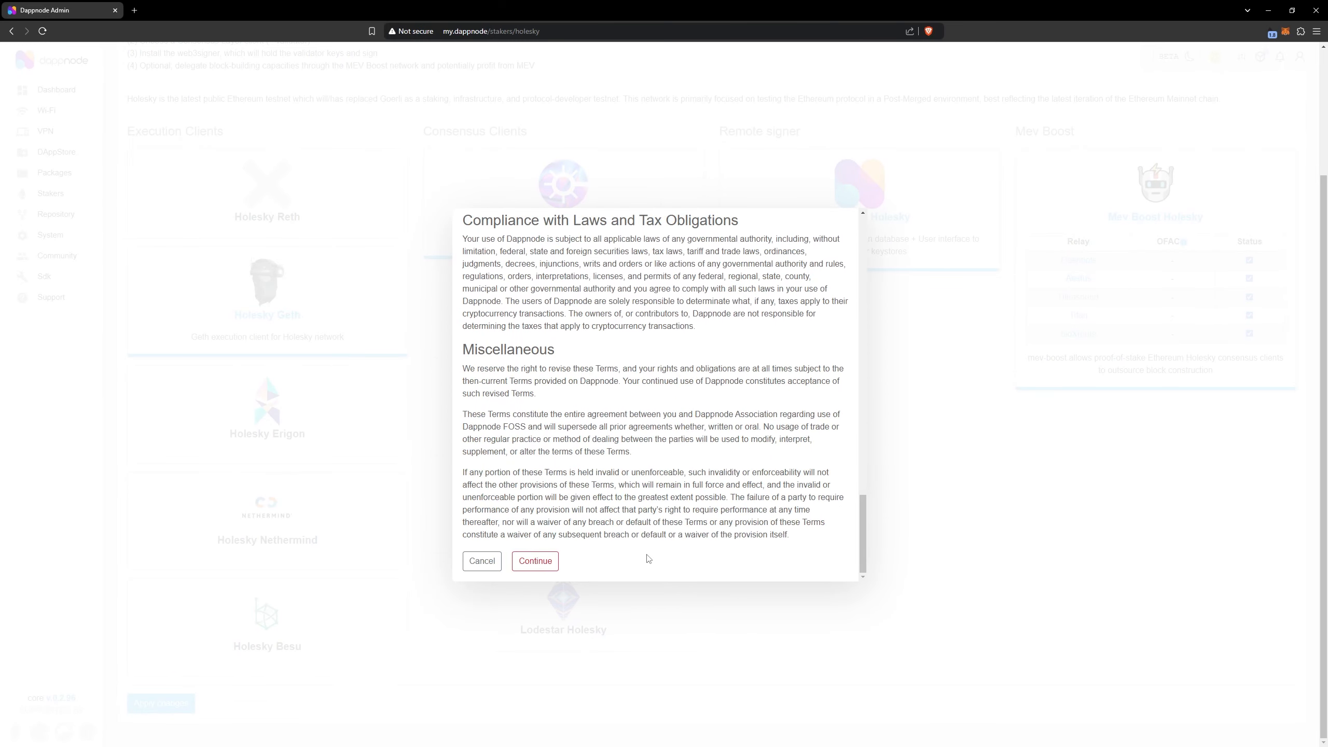
{"action": "left_click", "coordinate": [539, 561]}
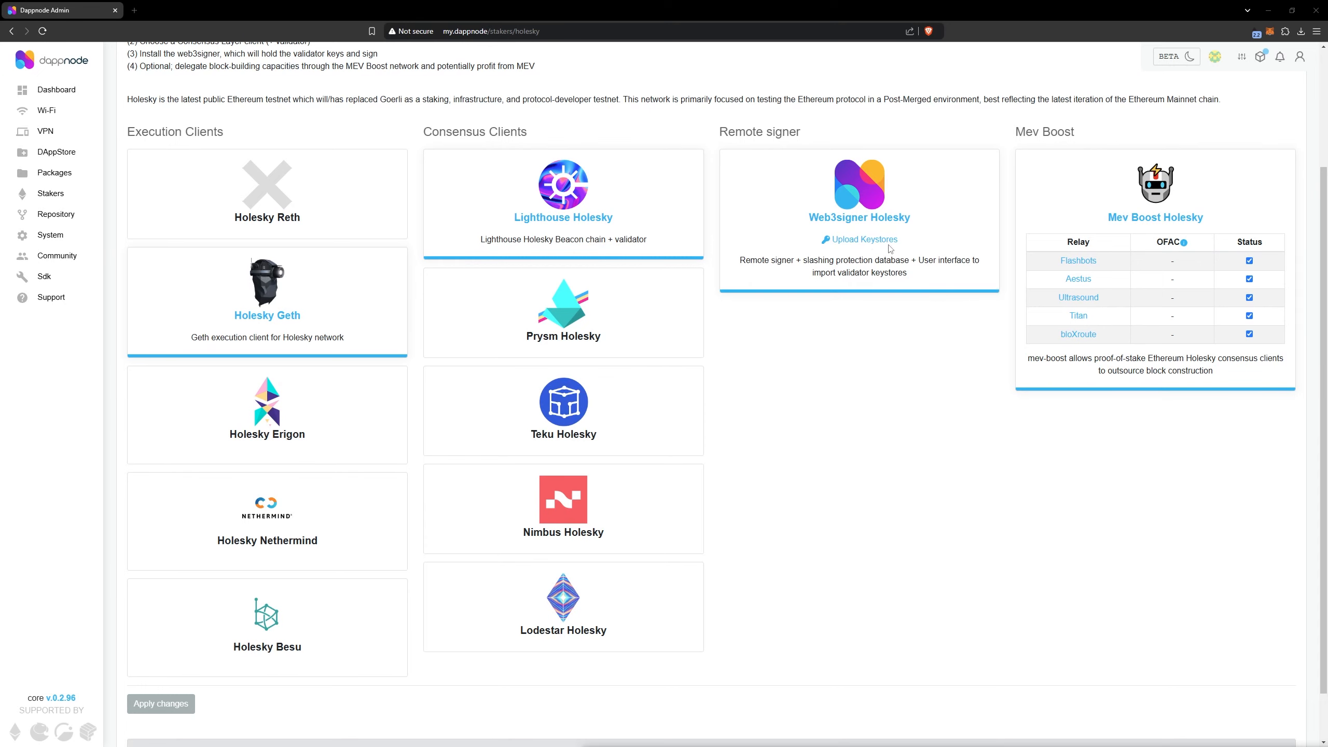
Open Web3signer's keystore upload page, start a validator keystore import and turn off the slashing protection data import
{"action": "left_click", "coordinate": [873, 243]}
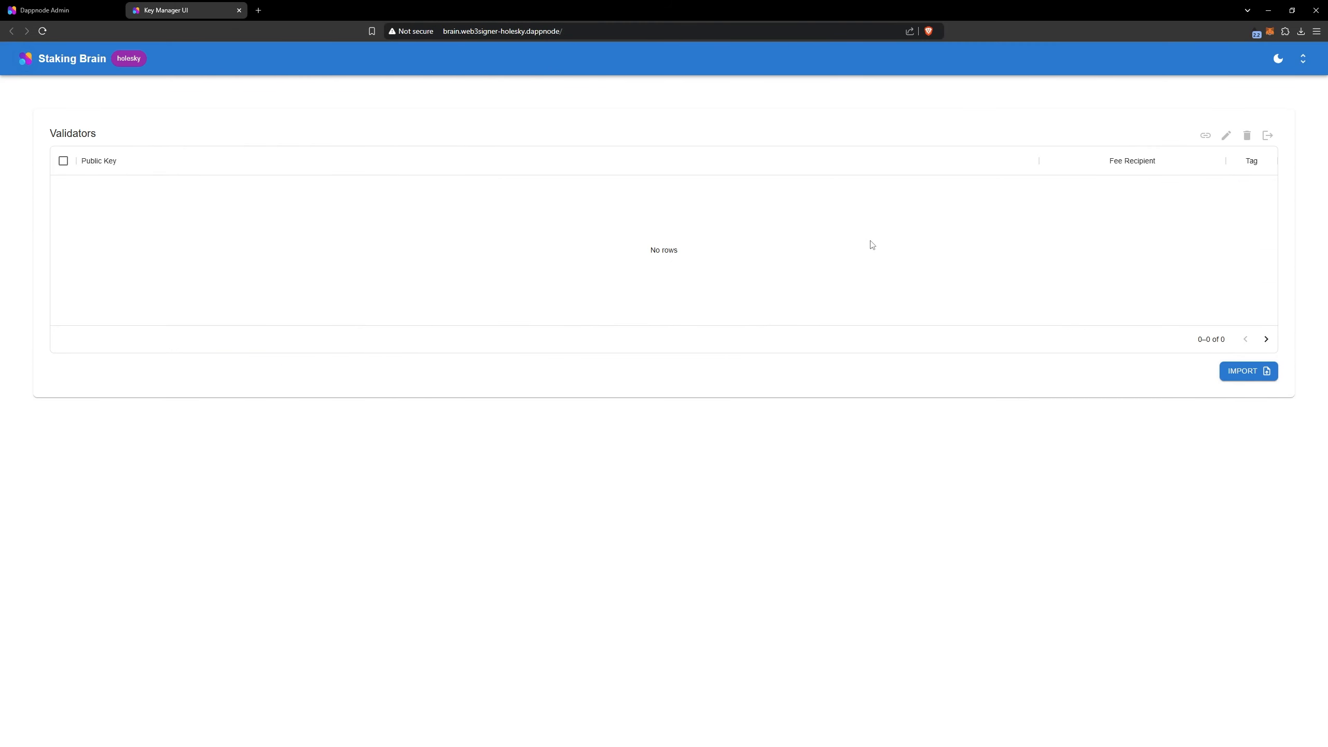
{"action": "key", "text": "super+Down"}
{"action": "left_click", "coordinate": [1244, 374]}
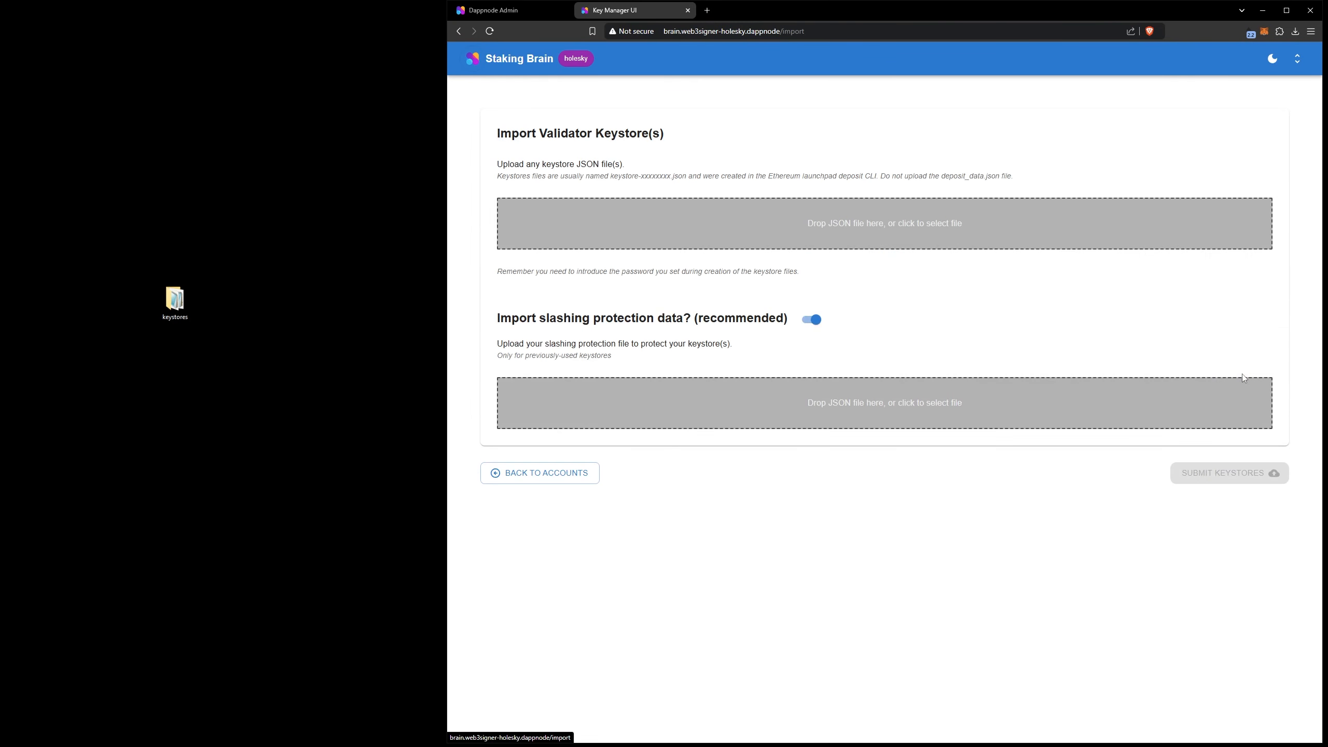
{"action": "left_click", "coordinate": [811, 322]}
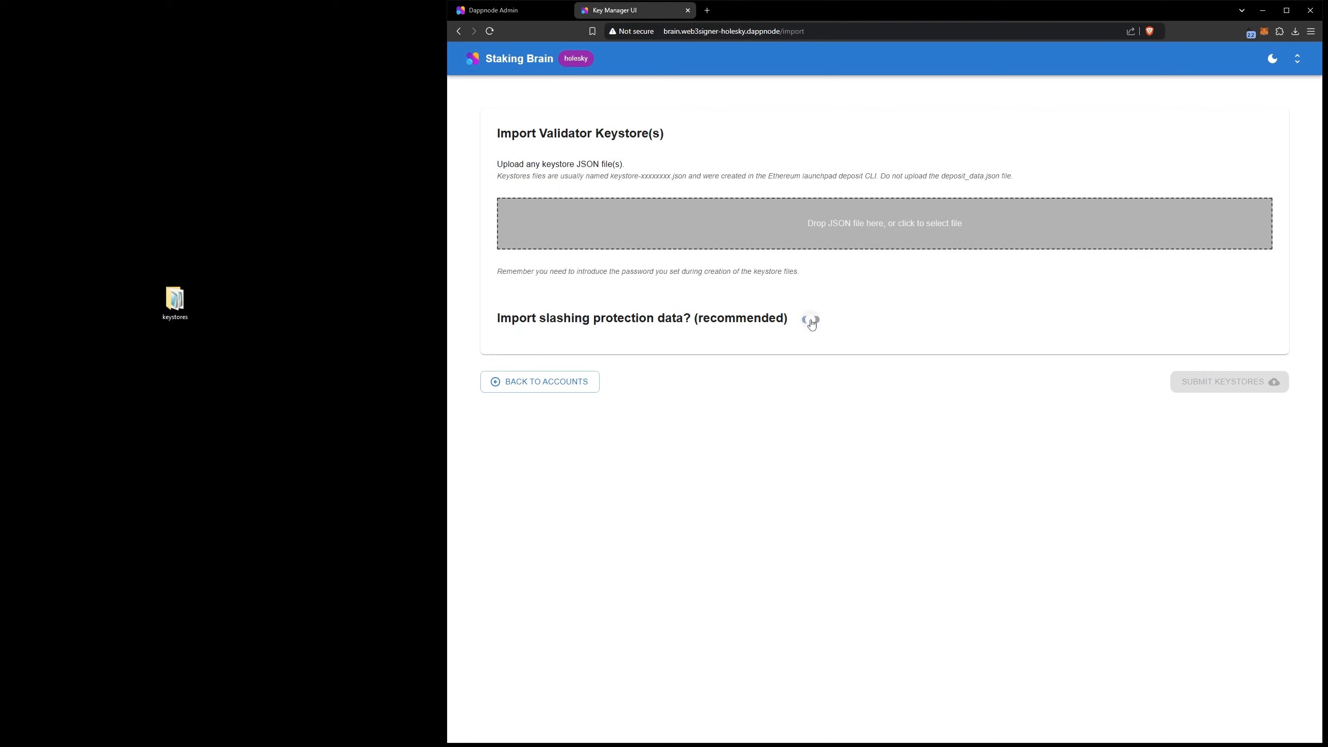
Add all keystore-m JSON files from the desktop's keystores folder to the import, leaving out deposit_data
{"action": "left_click", "coordinate": [177, 296]}
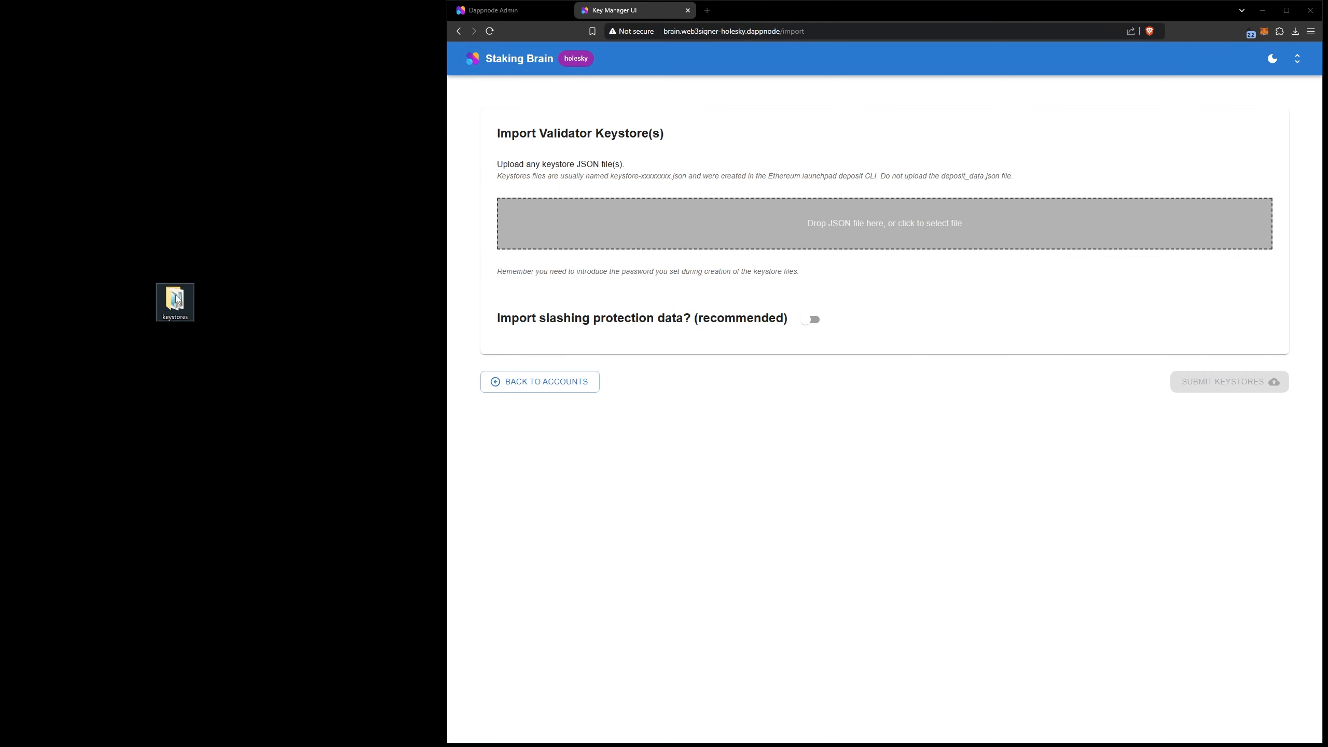
{"action": "double_click", "coordinate": [176, 296]}
{"action": "left_click_drag", "start_coordinate": [244, 379], "coordinate": [789, 230]}
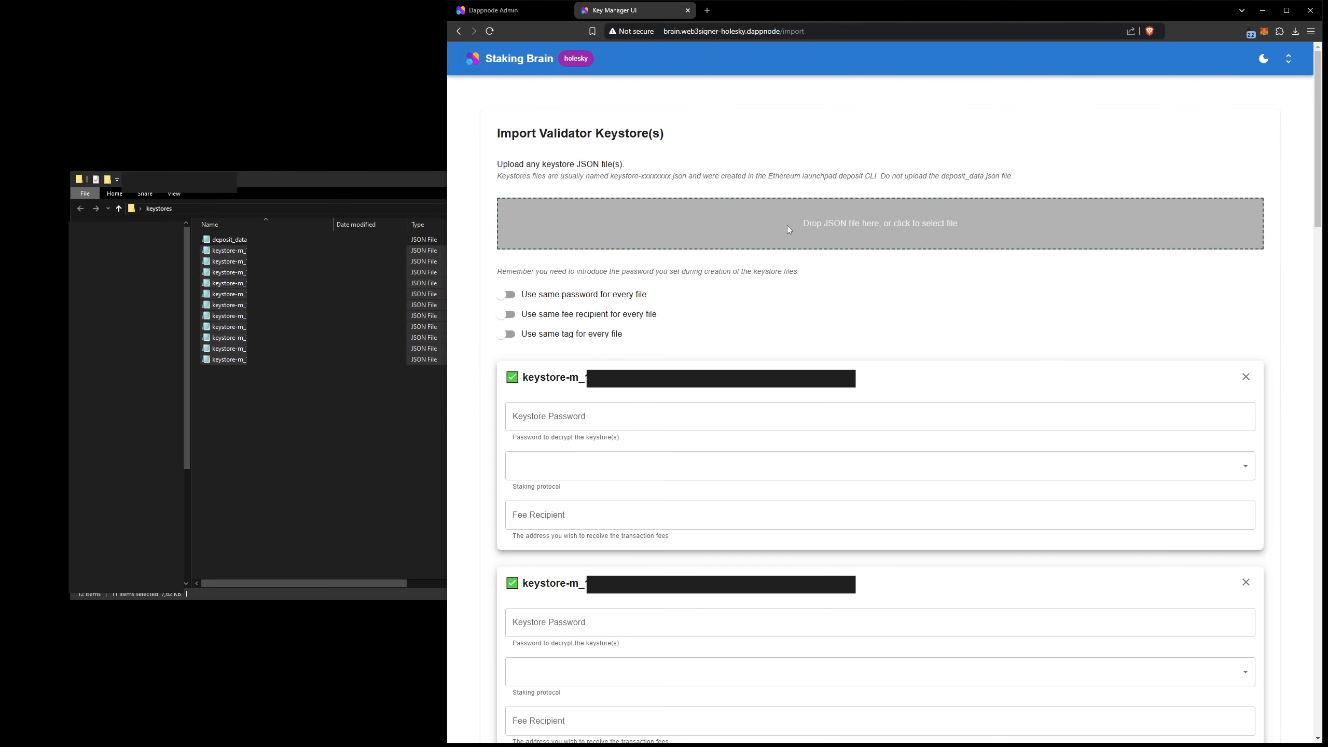
Enable using the same password, fee recipient and tag for every keystore file
{"action": "left_click", "coordinate": [506, 294]}
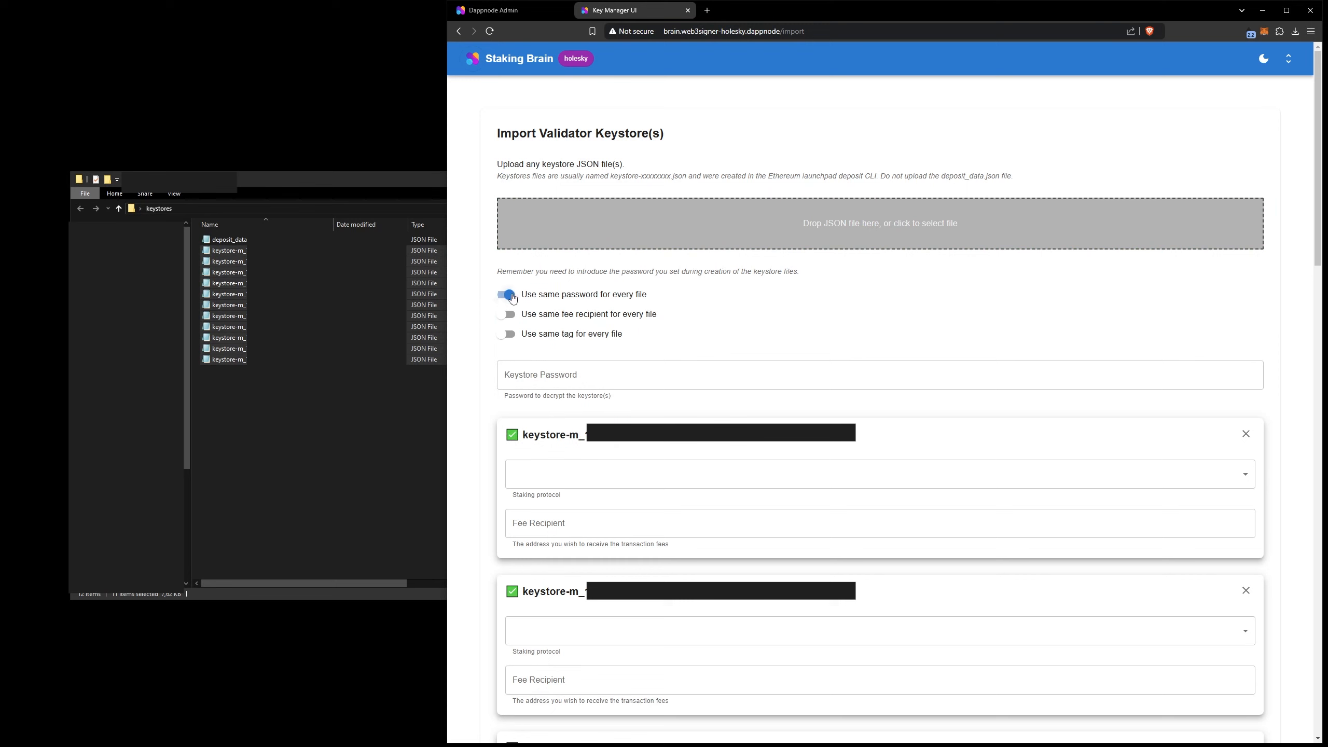
{"action": "left_click", "coordinate": [507, 314]}
{"action": "left_click", "coordinate": [510, 338]}
Enter the shared keystore password and set the staking protocol to Lido
{"action": "left_click", "coordinate": [539, 374]}
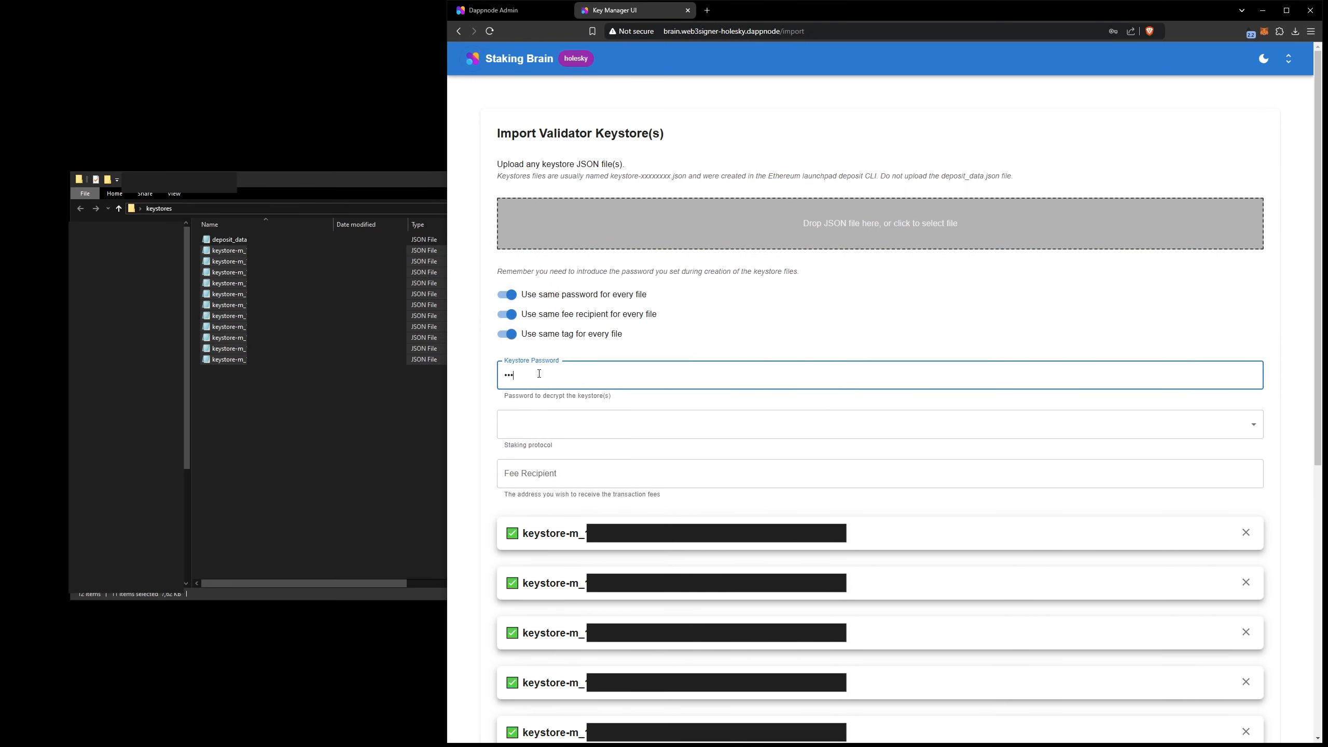
{"action": "left_click", "coordinate": [551, 424]}
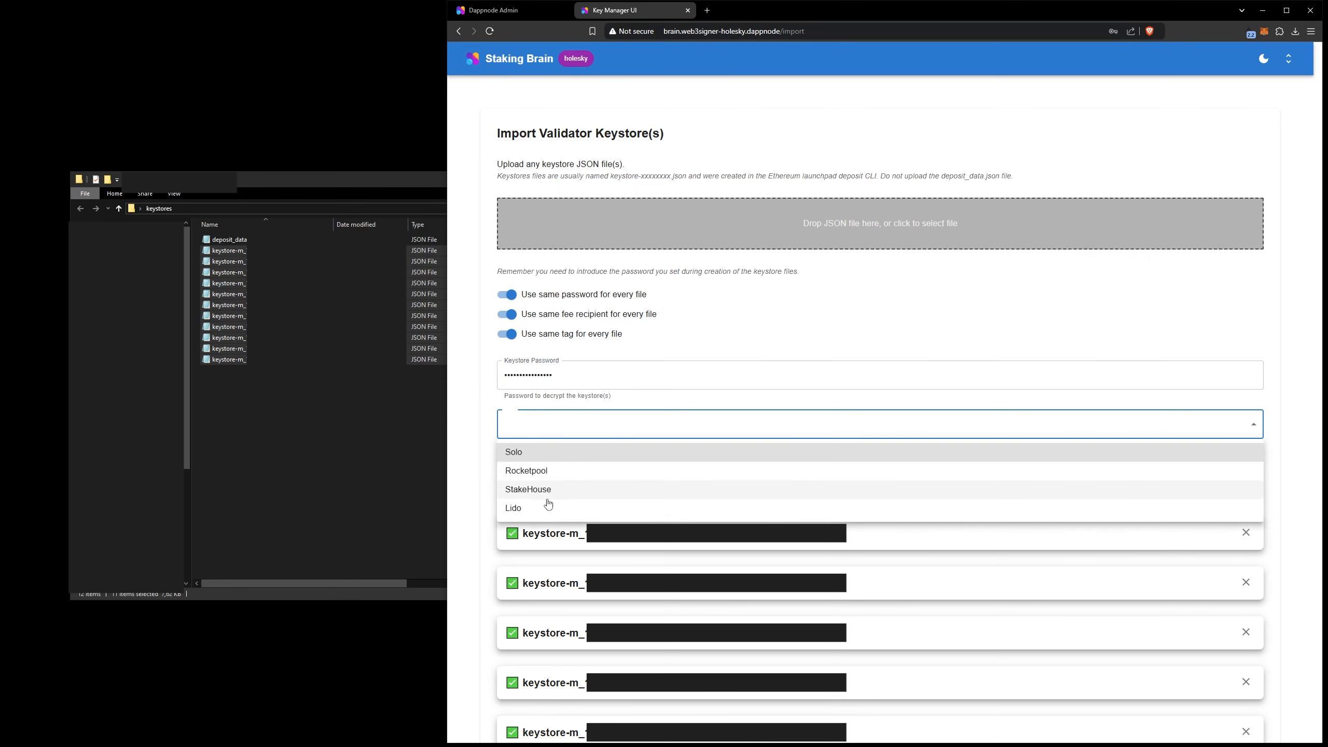
{"action": "left_click", "coordinate": [552, 507]}
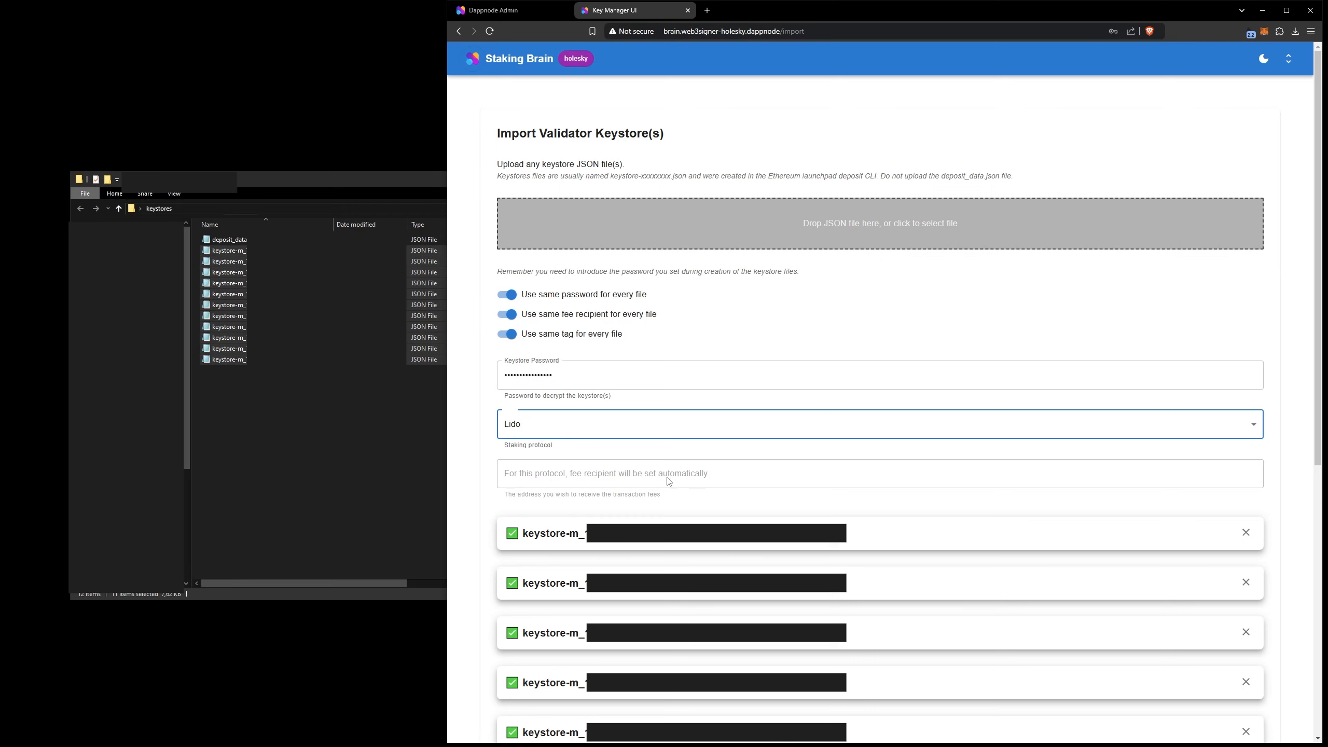
Submit the keystores for import and dismiss the import summary
{"action": "left_click_drag", "start_coordinate": [1319, 246], "coordinate": [1322, 520]}
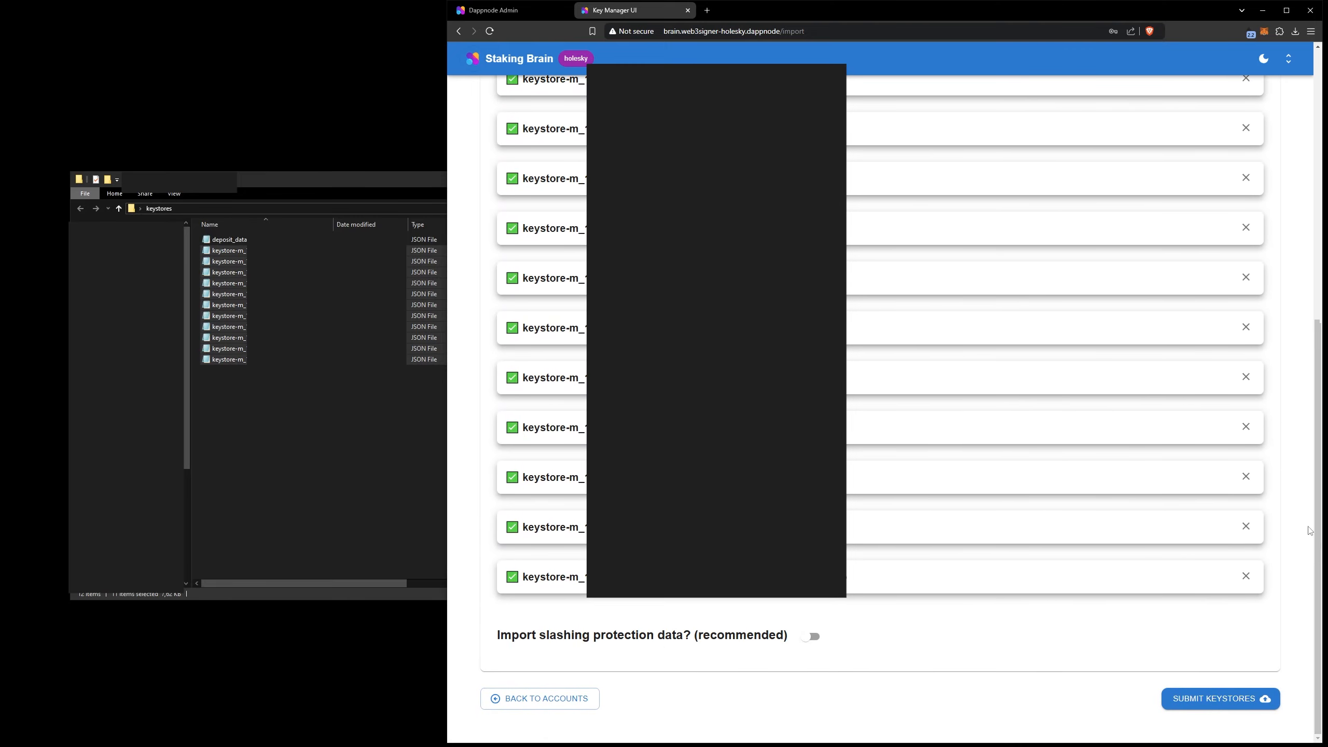
{"action": "left_click", "coordinate": [1228, 703]}
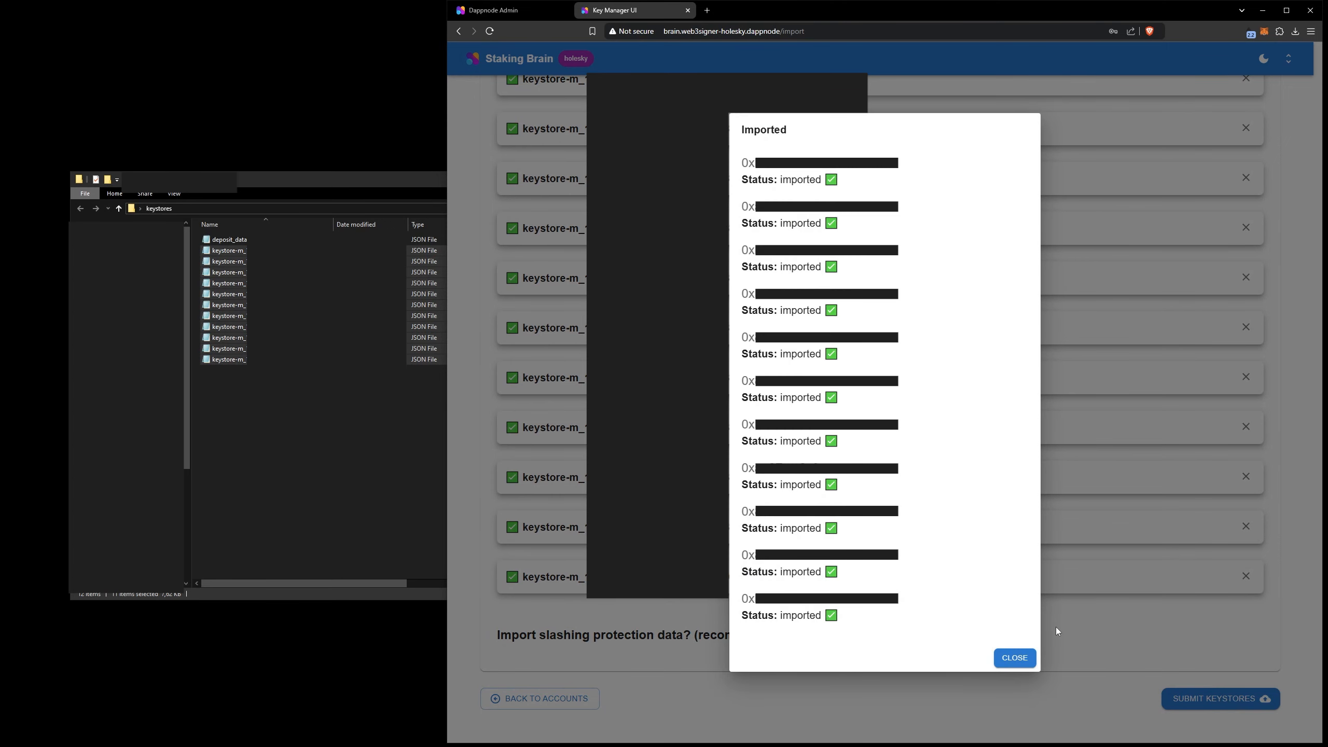
{"action": "left_click", "coordinate": [1015, 658]}
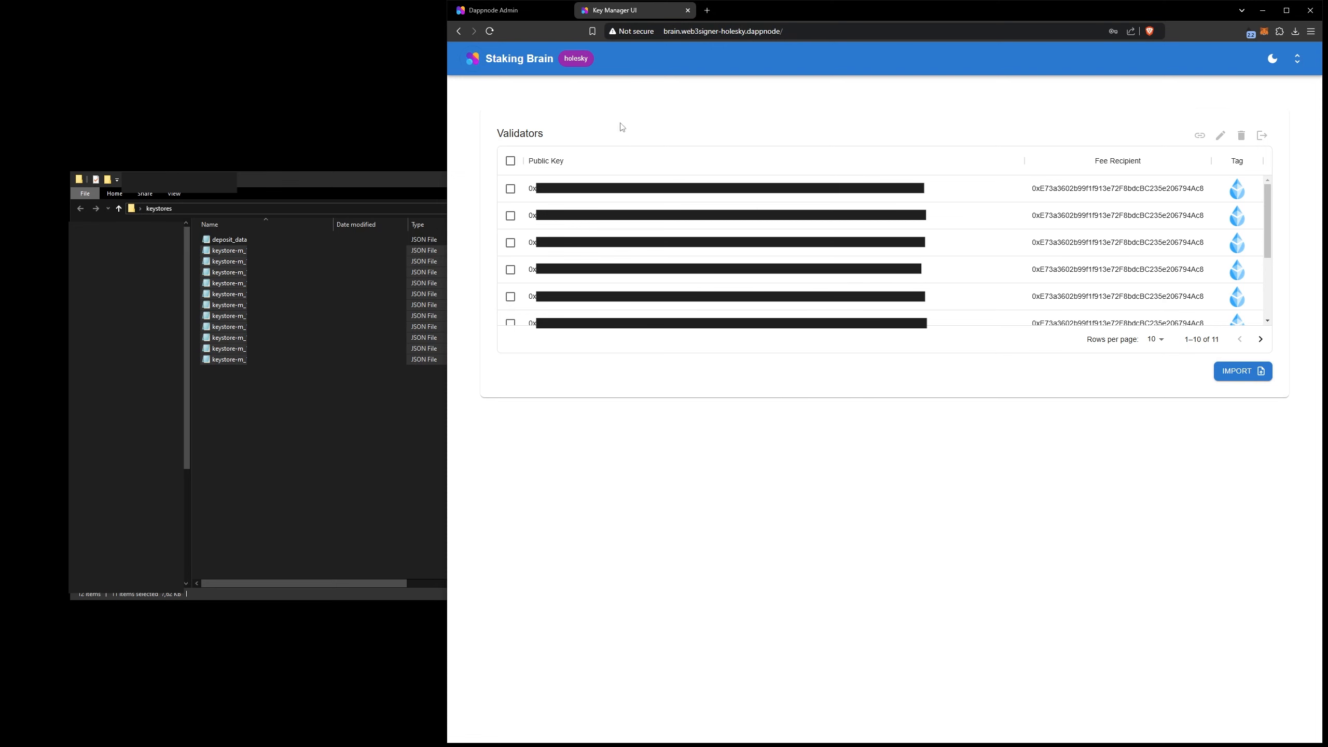
Return to the maximized Dappnode admin page and check the Holesky Geth sync progress on the dashboard
{"action": "left_click", "coordinate": [521, 17]}
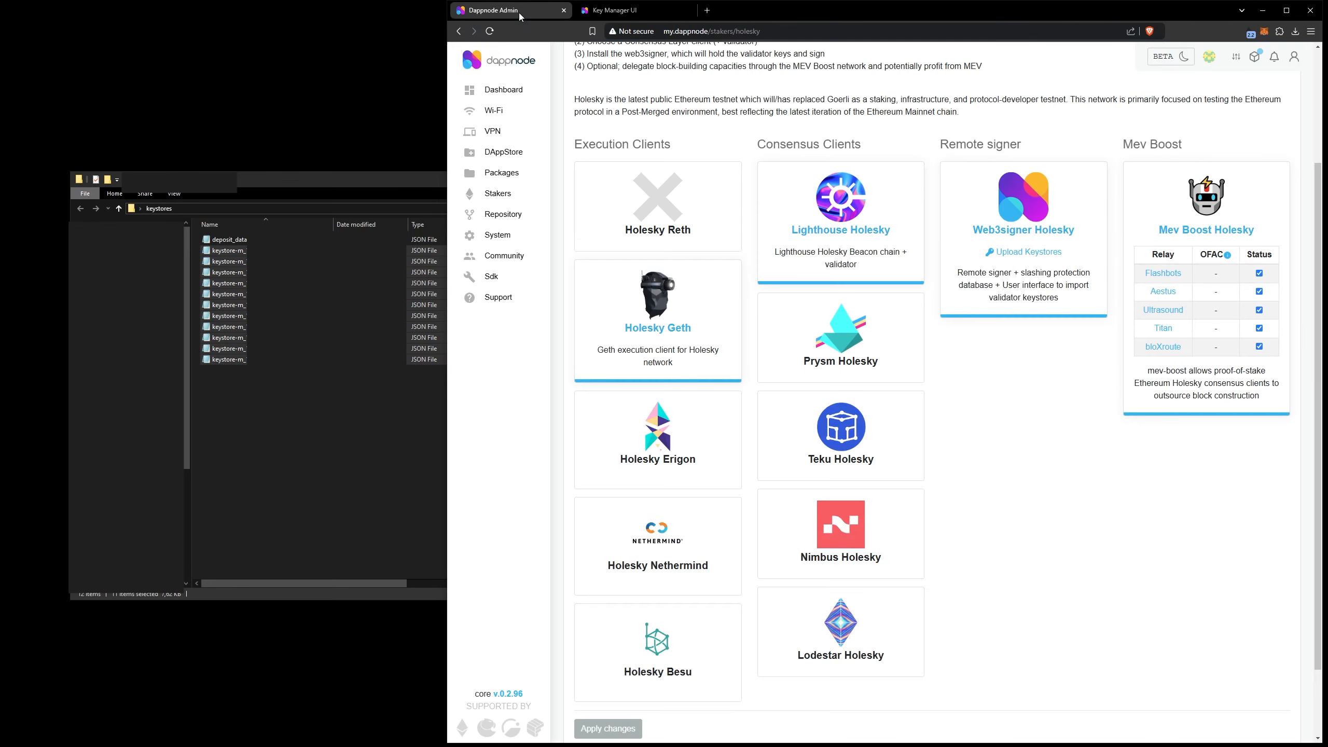
{"action": "left_click", "coordinate": [1288, 12]}
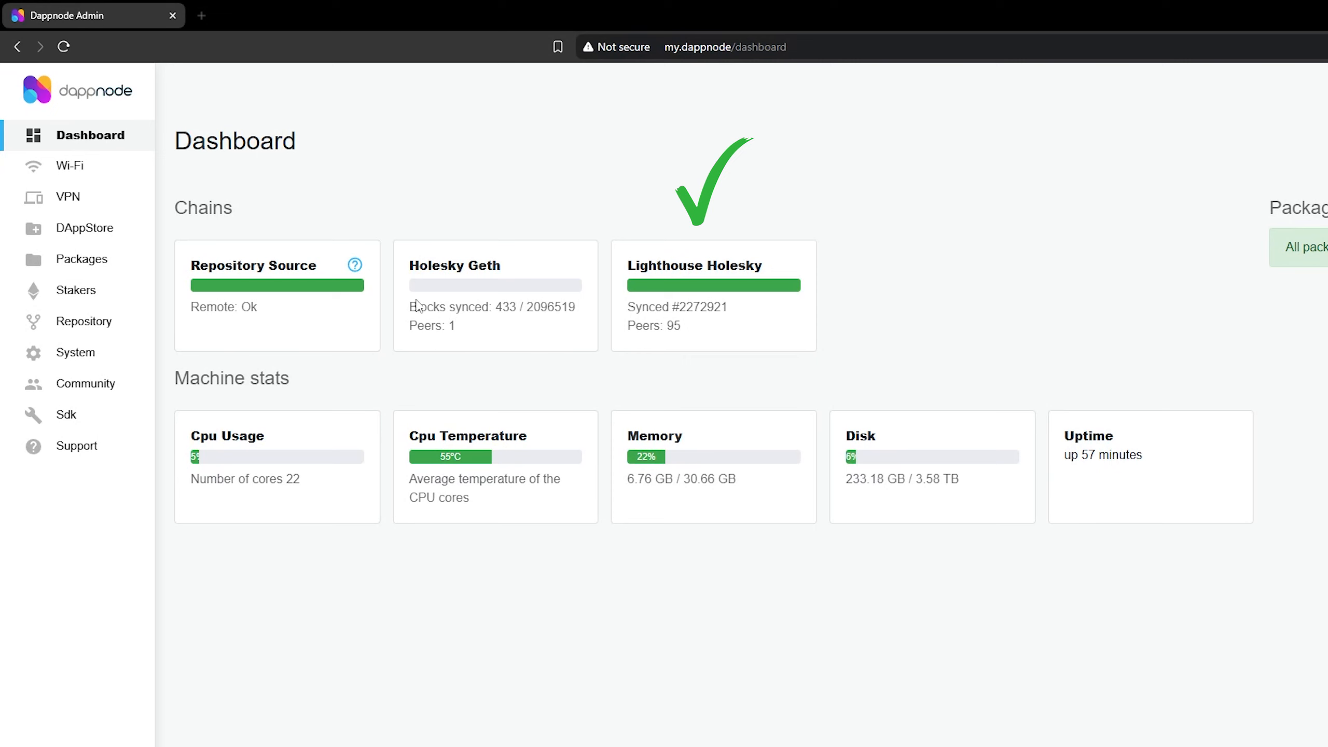
{"action": "left_click_drag", "start_coordinate": [410, 307], "coordinate": [586, 320]}
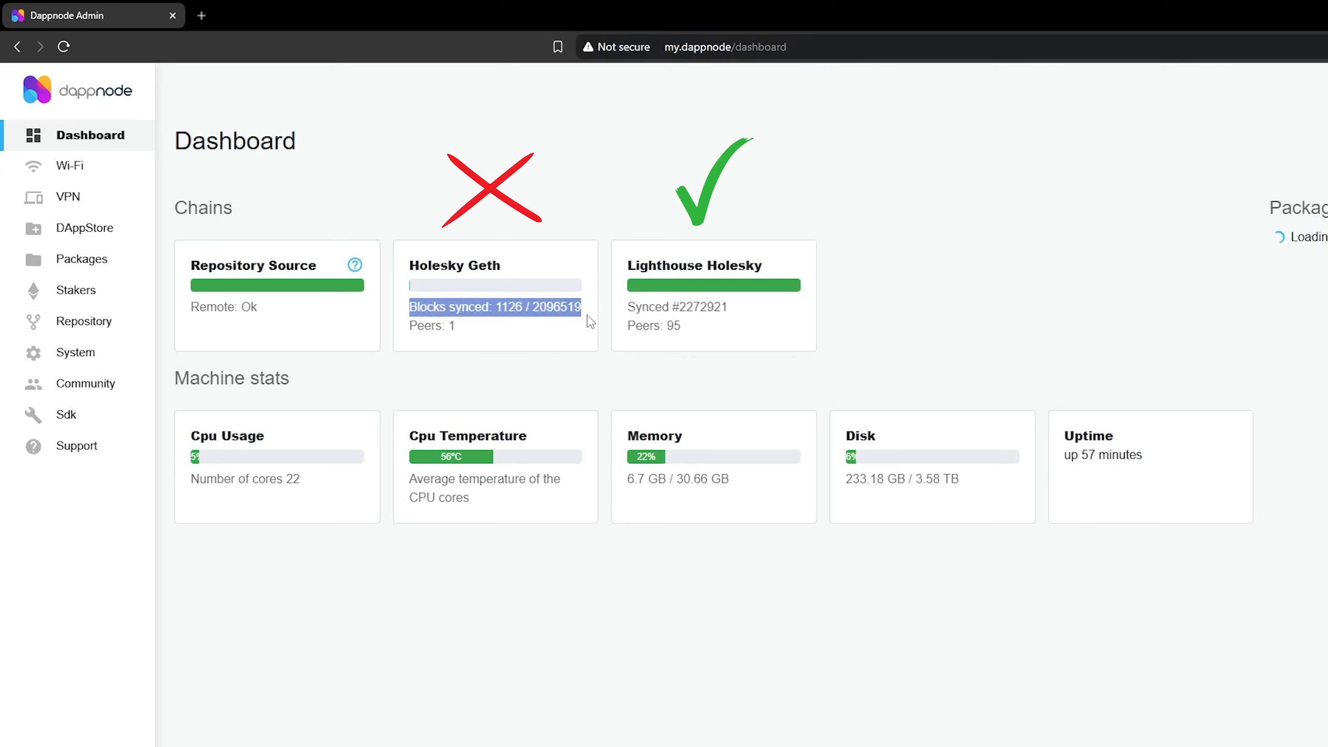
{"action": "left_click", "coordinate": [555, 308]}
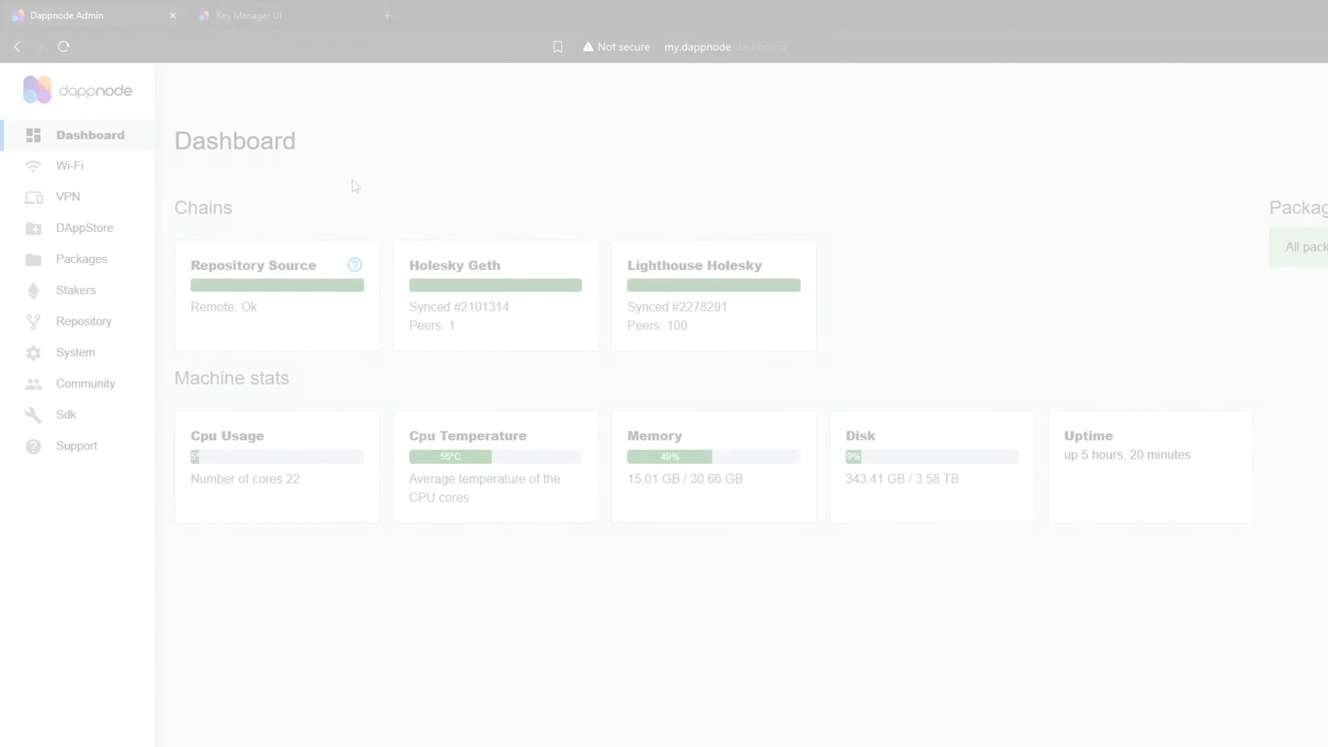
{"action": "left_click_drag", "start_coordinate": [413, 306], "coordinate": [528, 312]}
{"action": "left_click", "coordinate": [534, 317]}
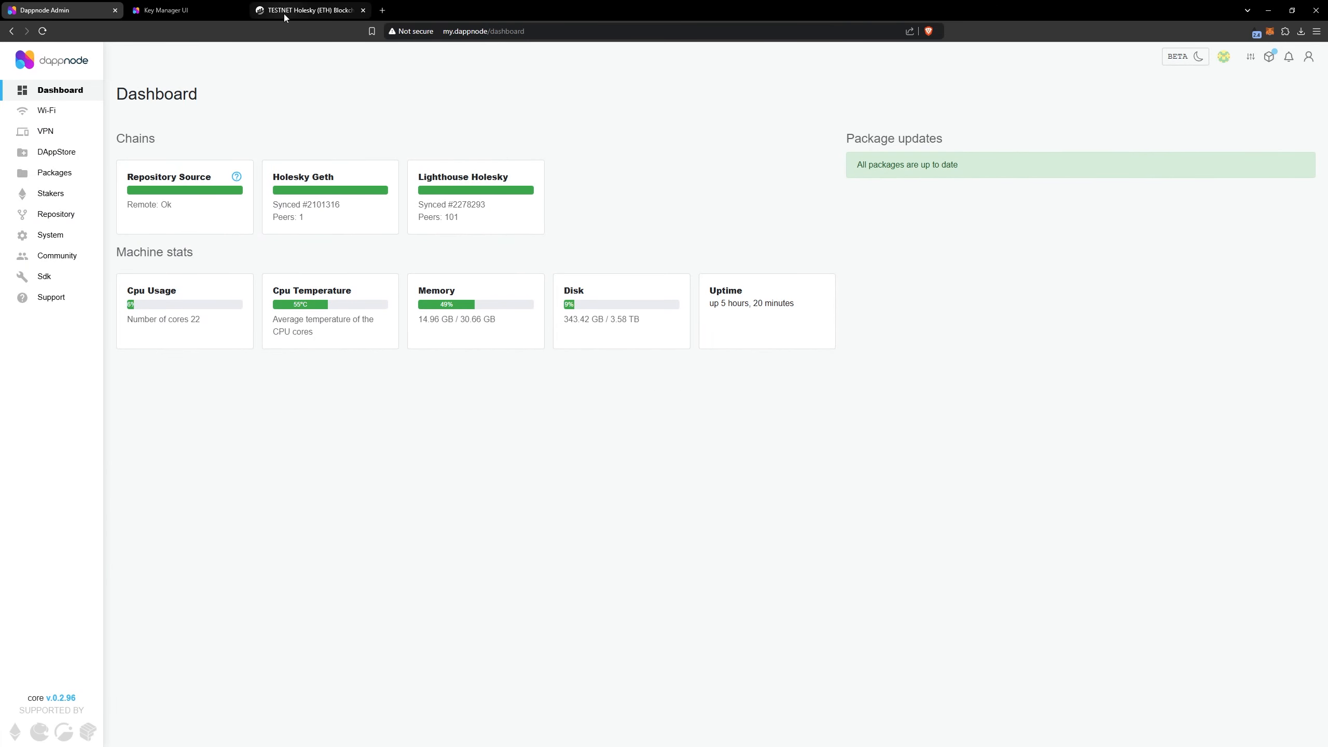
Open the Lido CSM testnet site at csm.testnet.fi in a new browser tab
{"action": "left_click", "coordinate": [259, 13]}
{"action": "type", "text": "csm."}
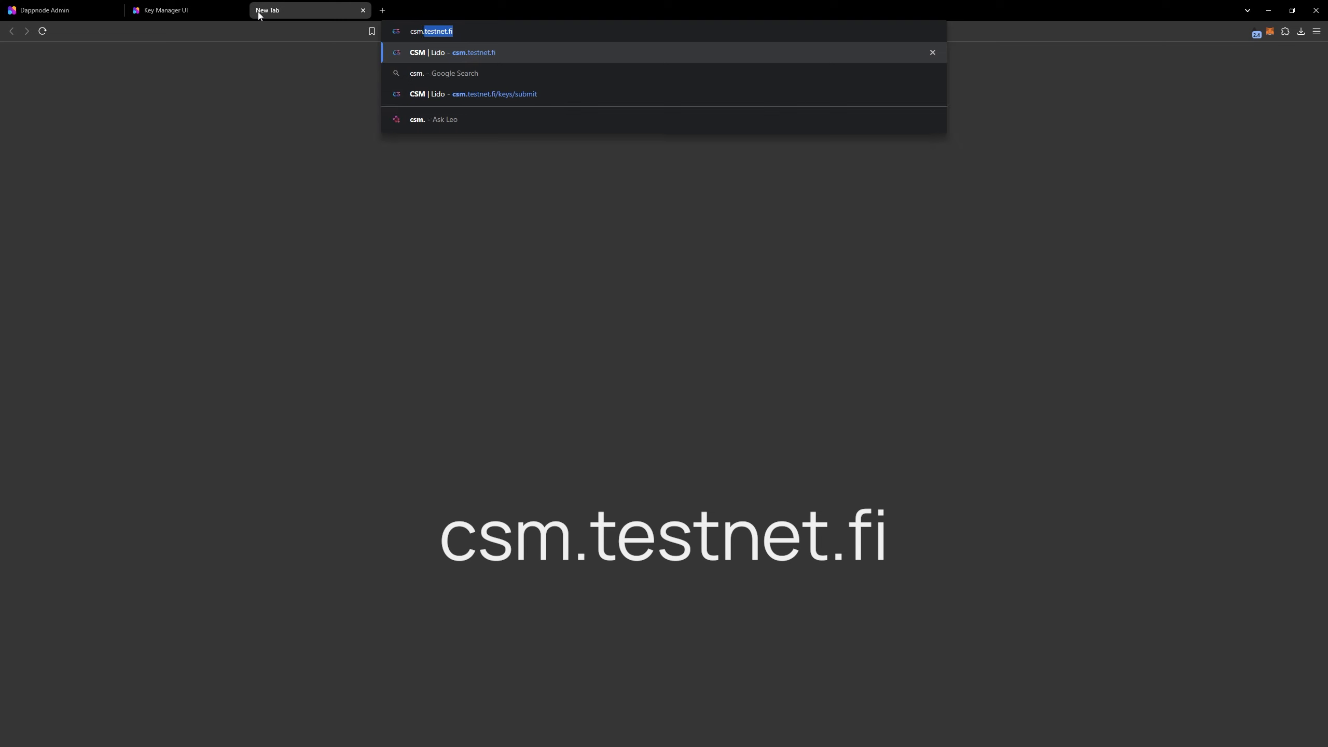
{"action": "type", "text": "testnet.fi"}
{"action": "key", "text": "Return"}
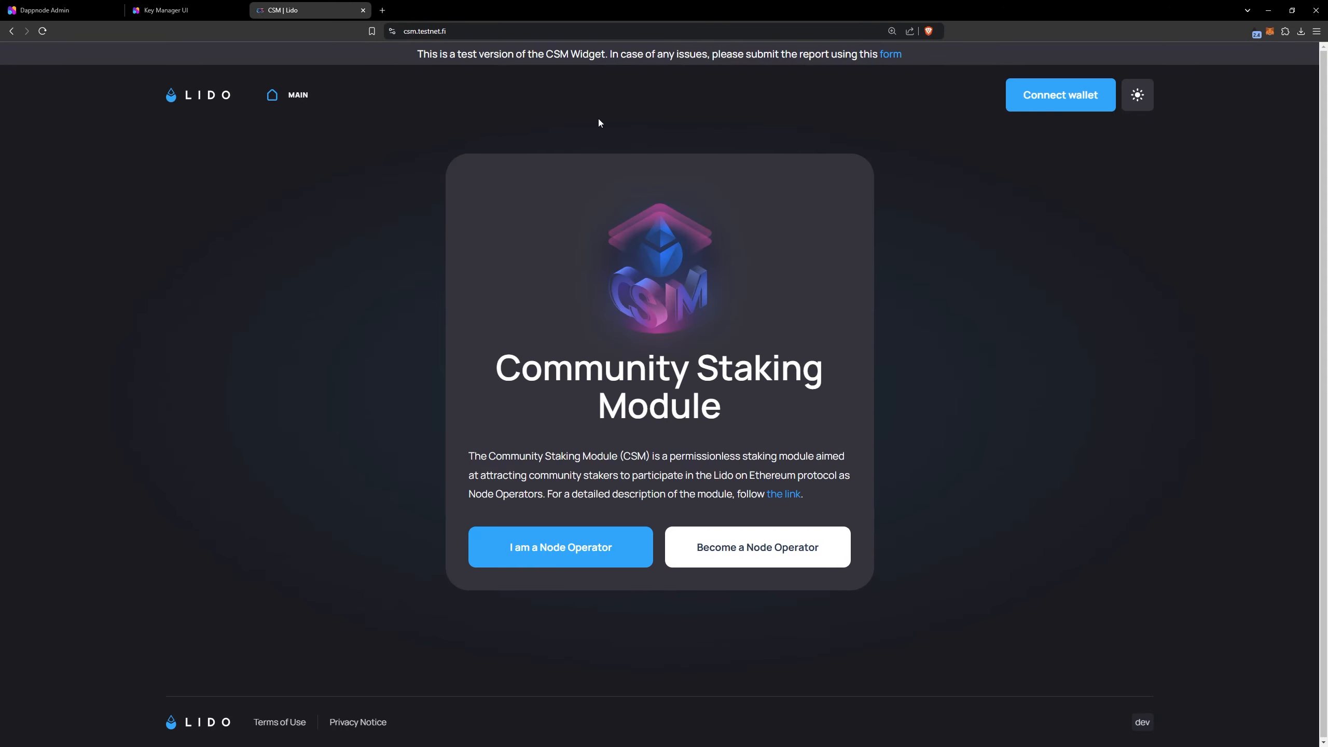
Choose to become a Node Operator and connect the selected MetaMask account to the CSM site
{"action": "left_click", "coordinate": [825, 558]}
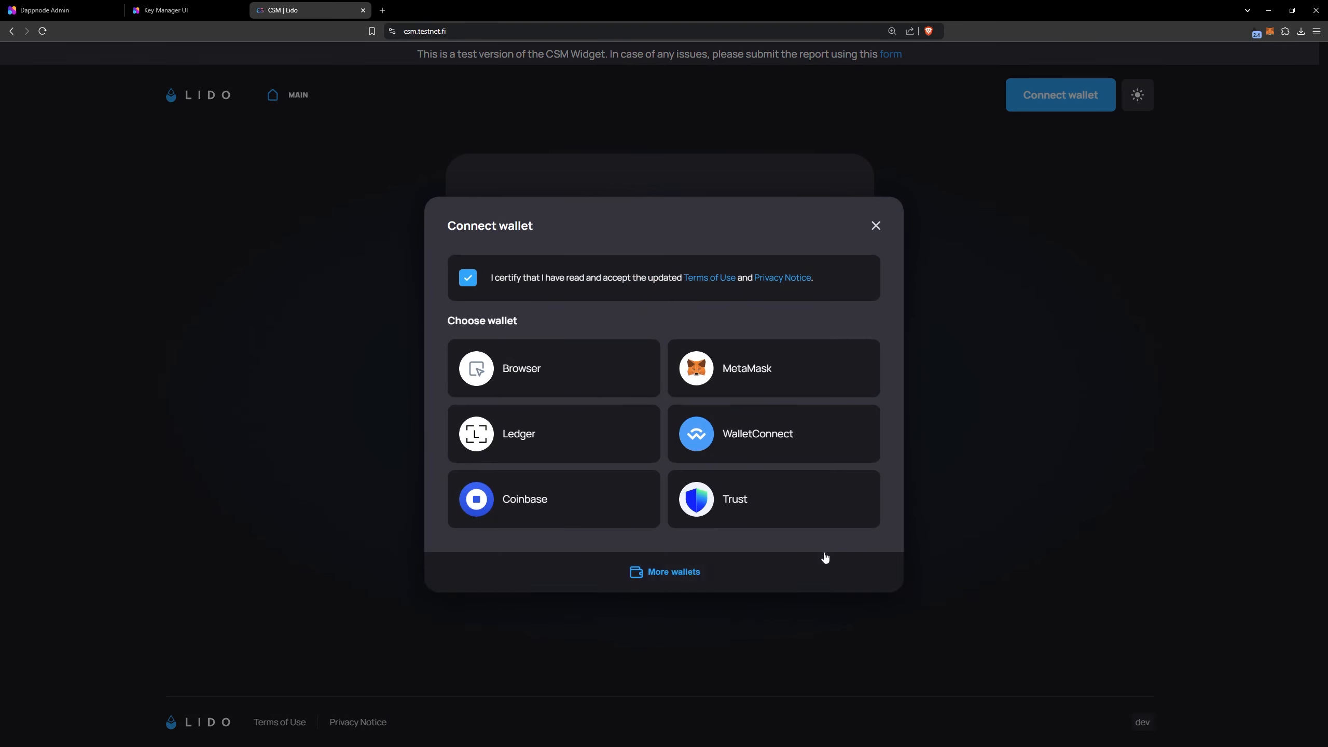
{"action": "left_click", "coordinate": [810, 386]}
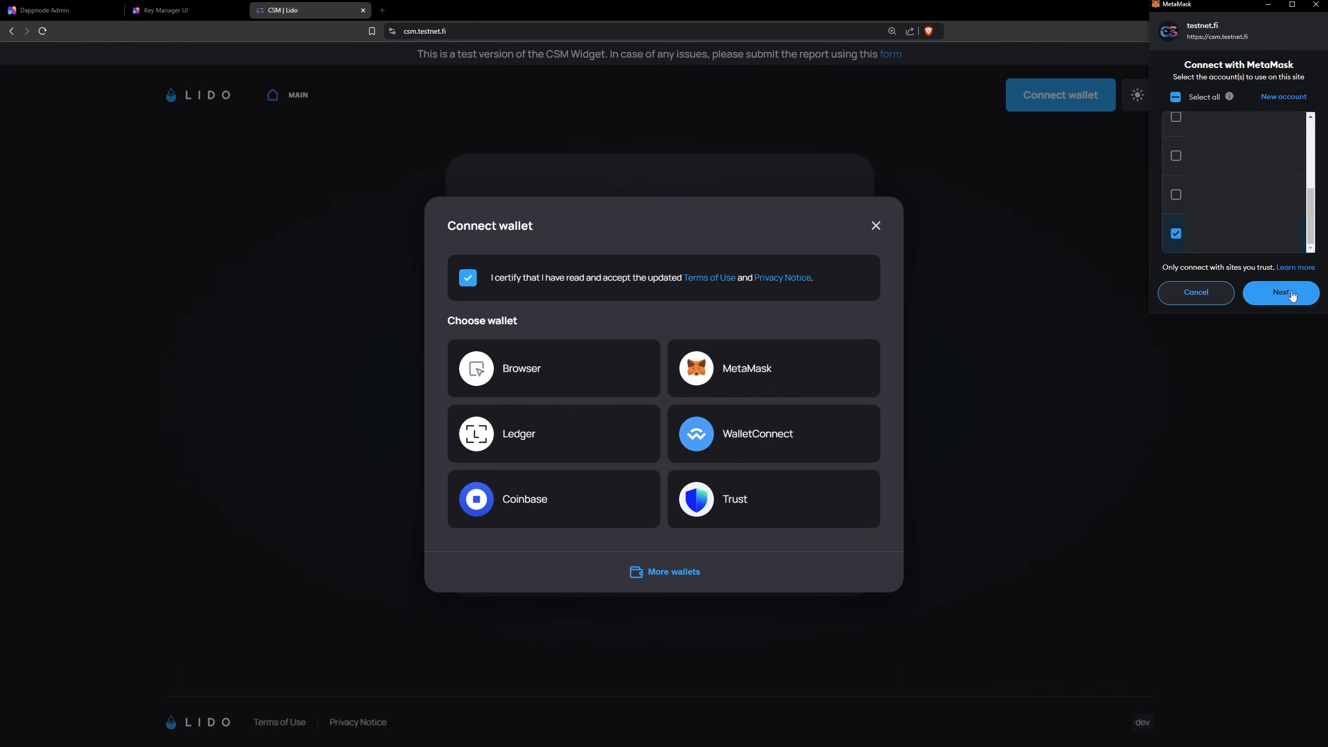
{"action": "left_click", "coordinate": [1292, 295]}
{"action": "left_click", "coordinate": [1292, 294]}
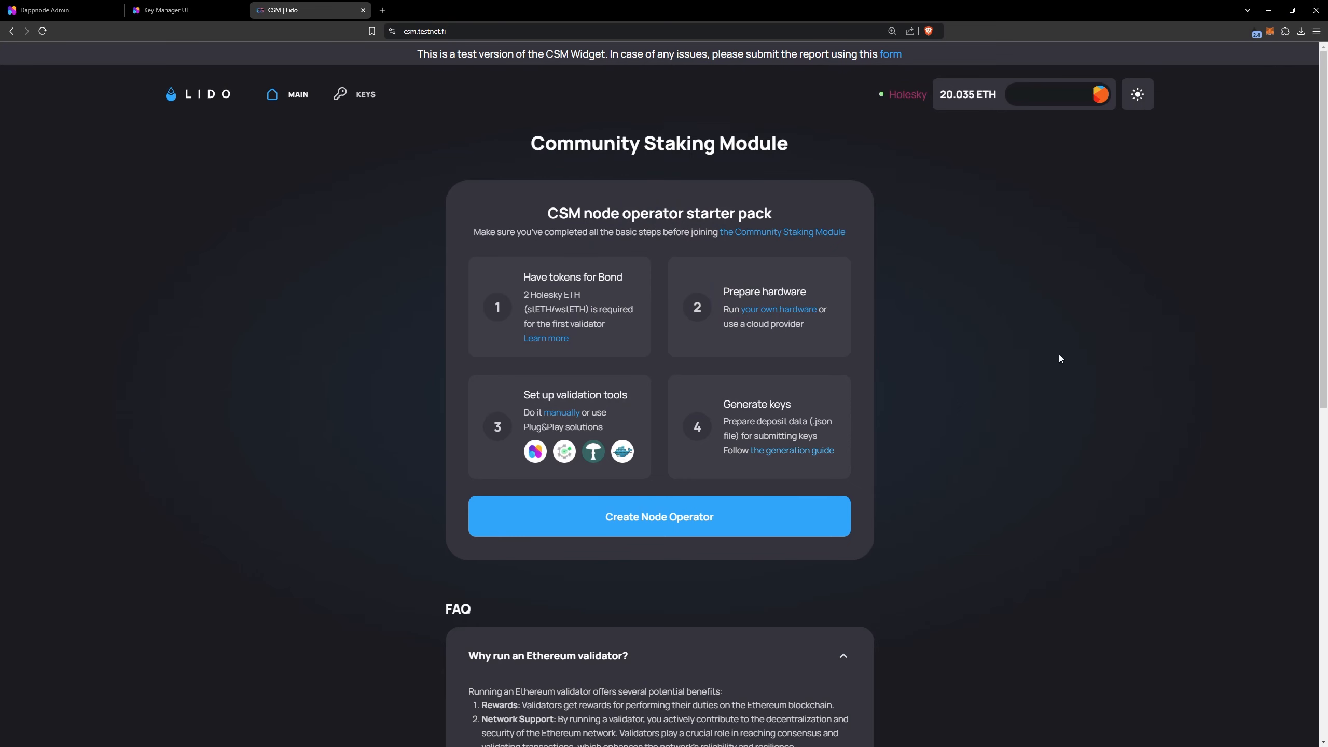
Start creating a Node Operator and load the deposit_data JSON file from the keystores folder as the deposit data
{"action": "left_click", "coordinate": [816, 516]}
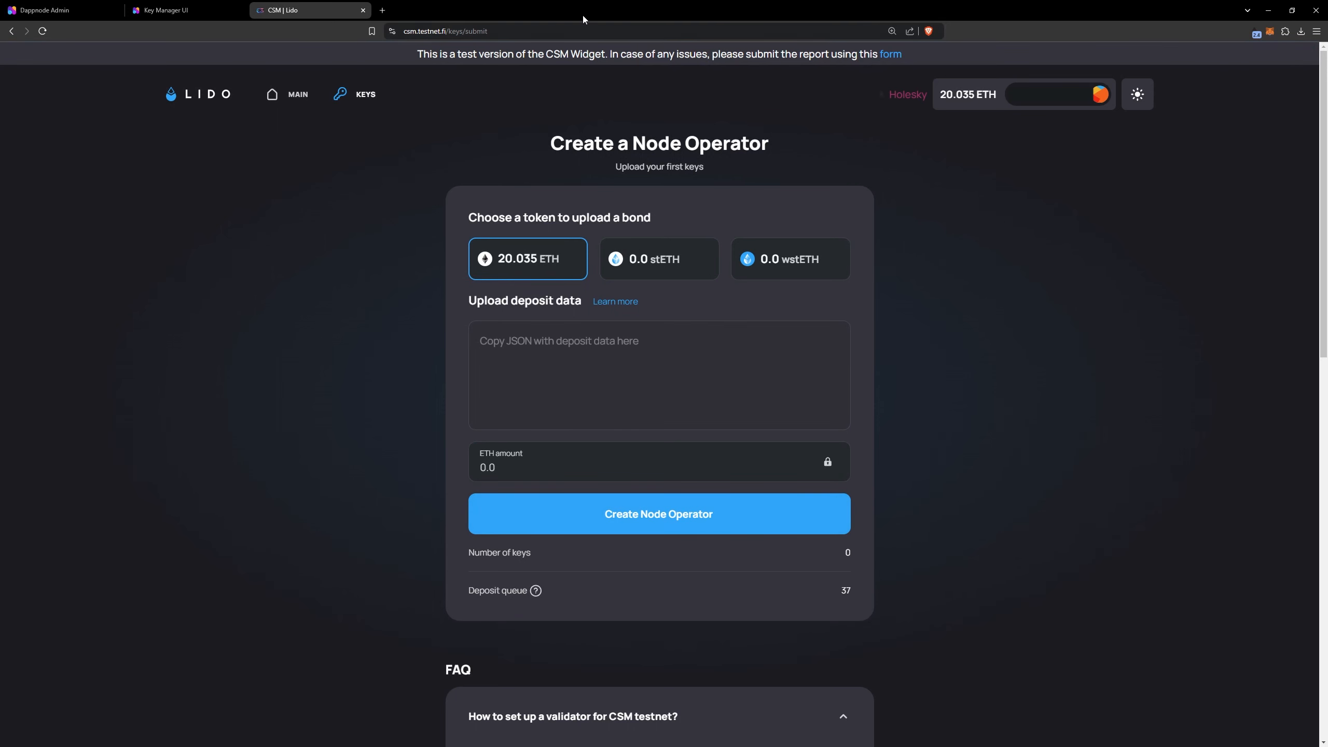
{"action": "left_click_drag", "start_coordinate": [585, 3], "coordinate": [889, 22]}
{"action": "left_click", "coordinate": [277, 186]}
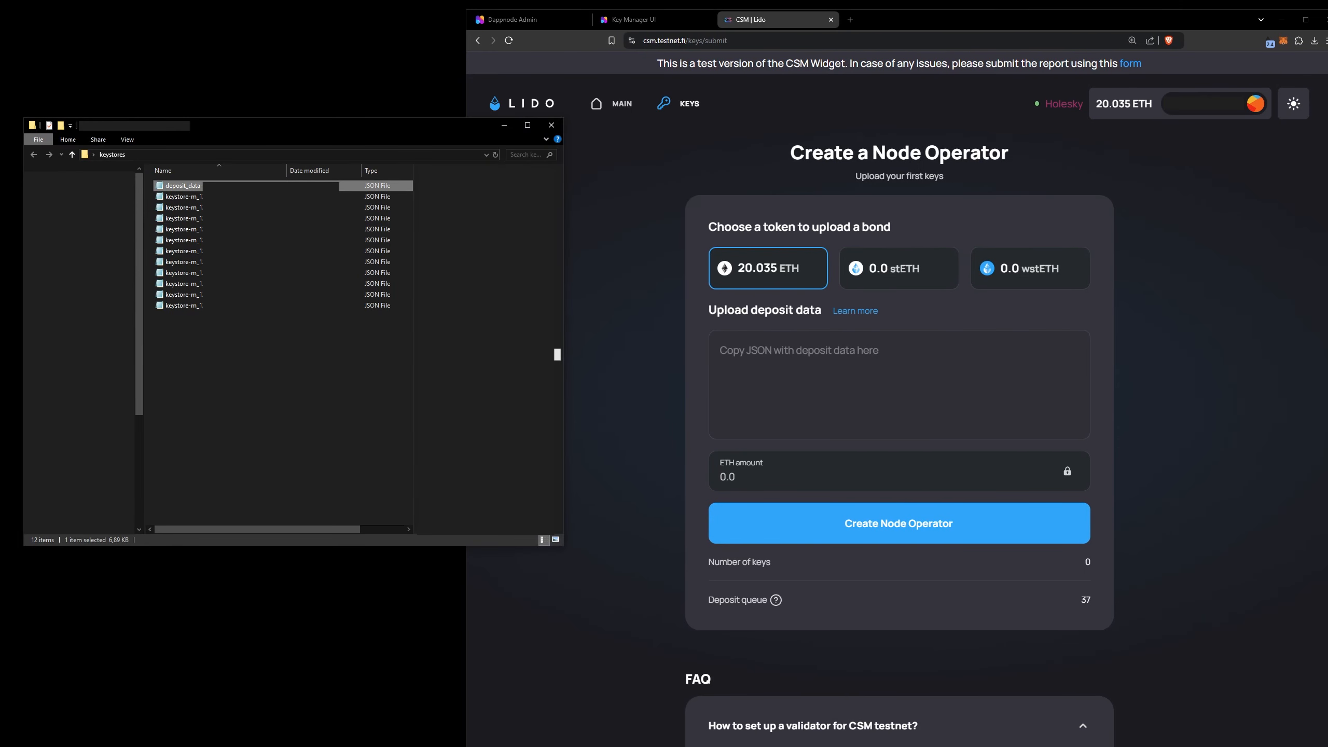
{"action": "left_click_drag", "start_coordinate": [345, 208], "coordinate": [899, 377]}
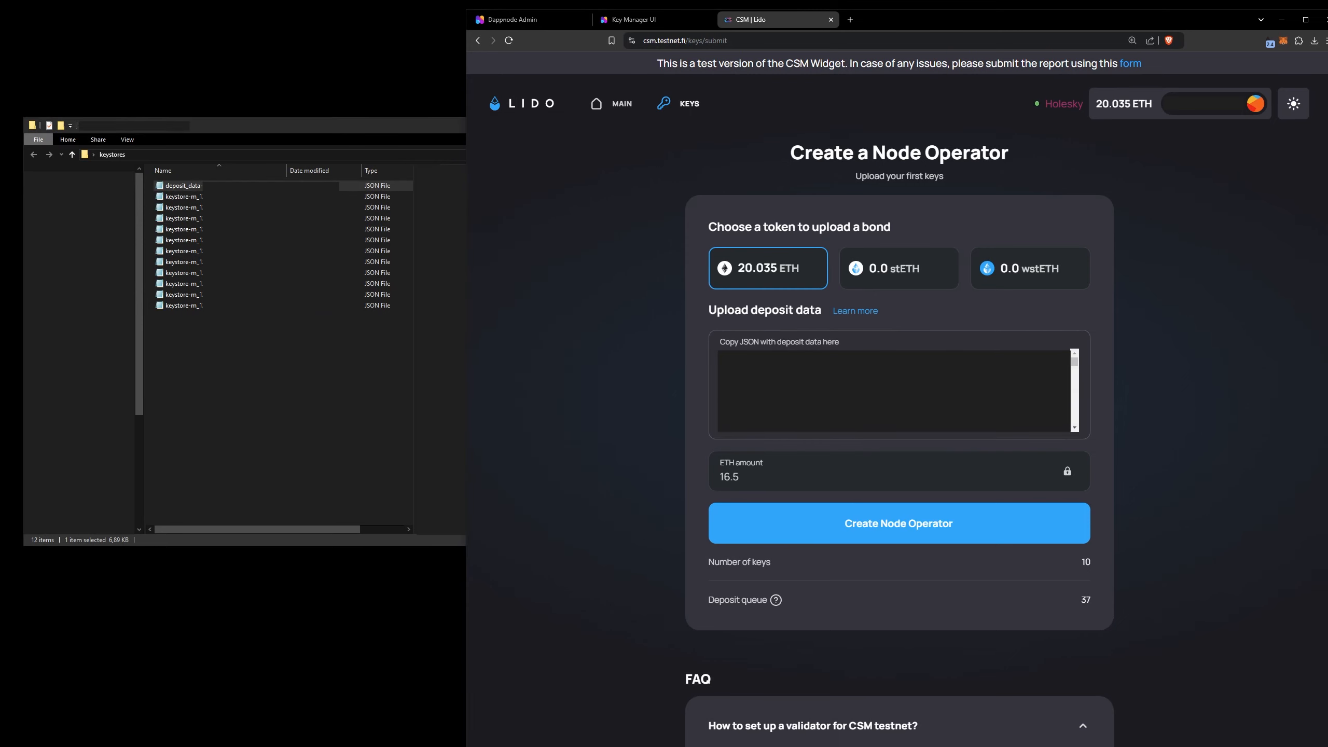
{"action": "left_click", "coordinate": [1306, 19]}
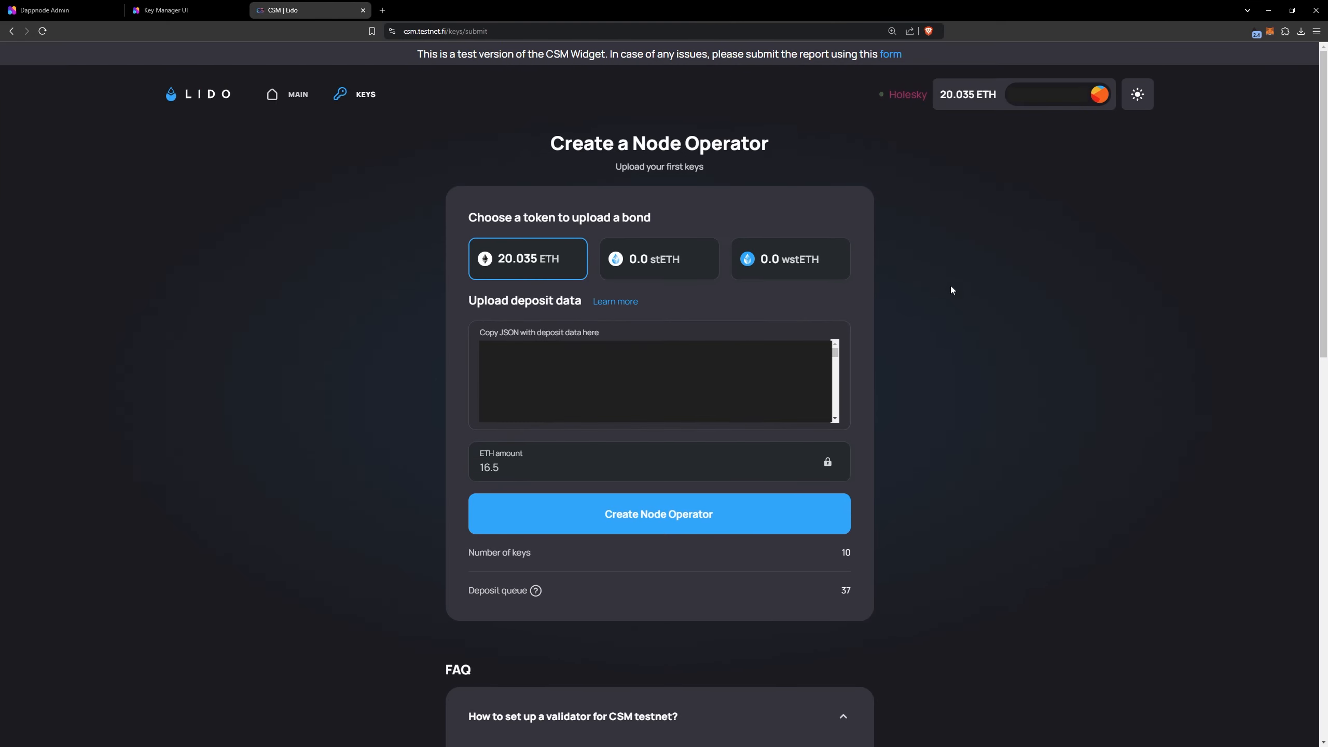
Create the Node Operator with the 16.5 ETH bond for 10 keys, approve the wallet transaction, and dismiss the upload dialog
{"action": "left_click", "coordinate": [740, 519]}
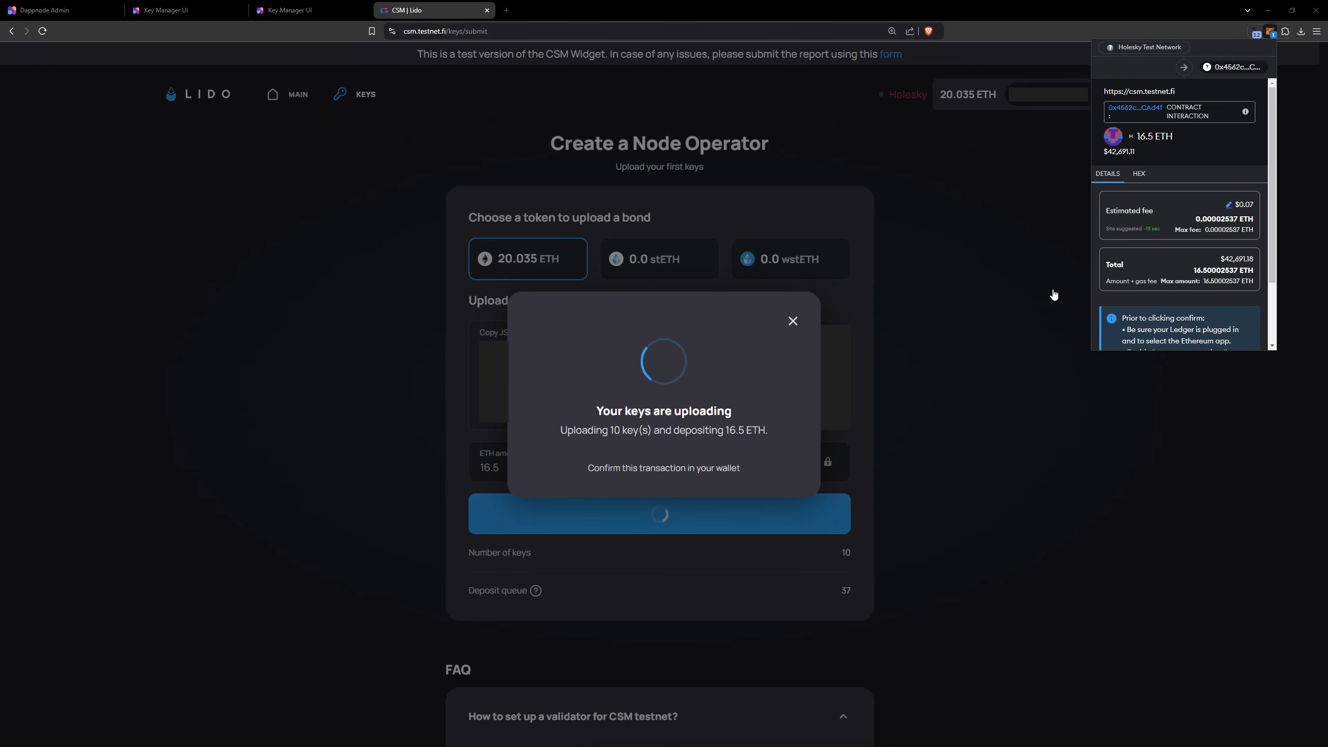
{"action": "scroll", "coordinate": [1180, 230], "scroll_direction": "down", "scroll_amount": 3}
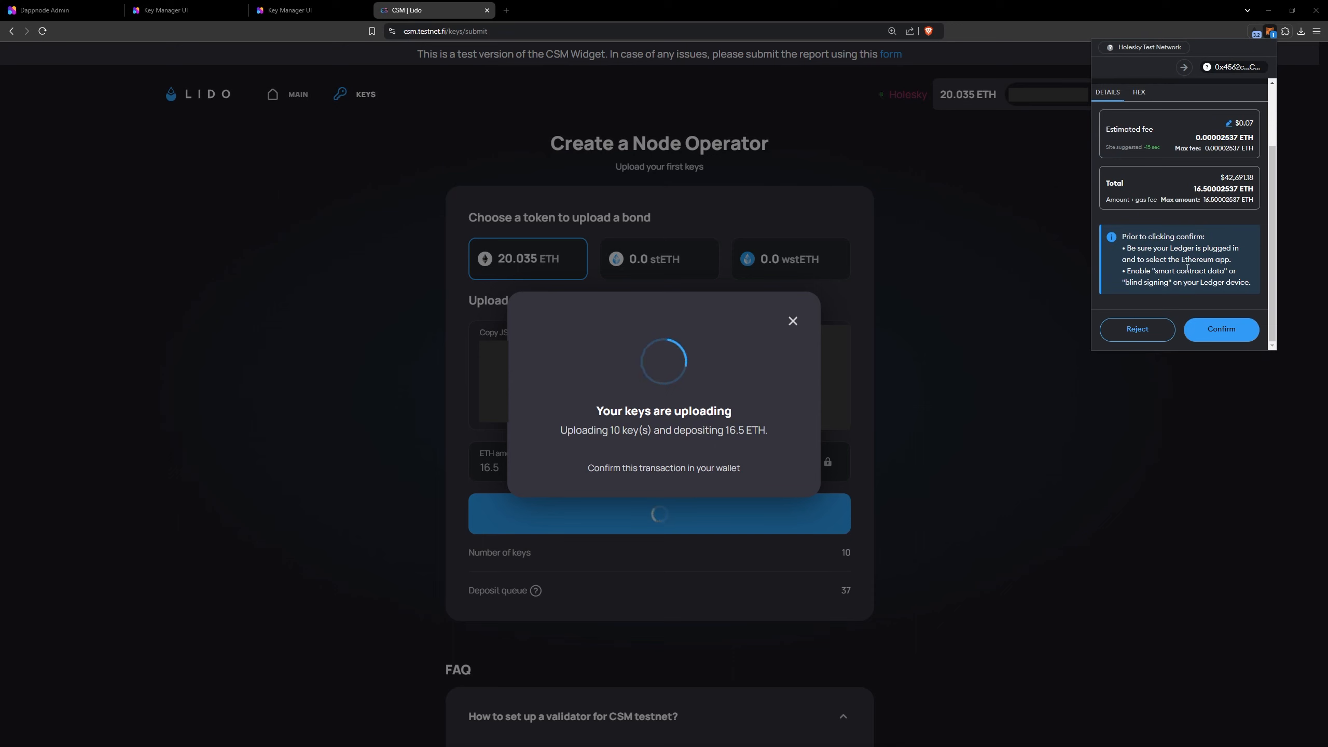
{"action": "left_click", "coordinate": [1216, 329]}
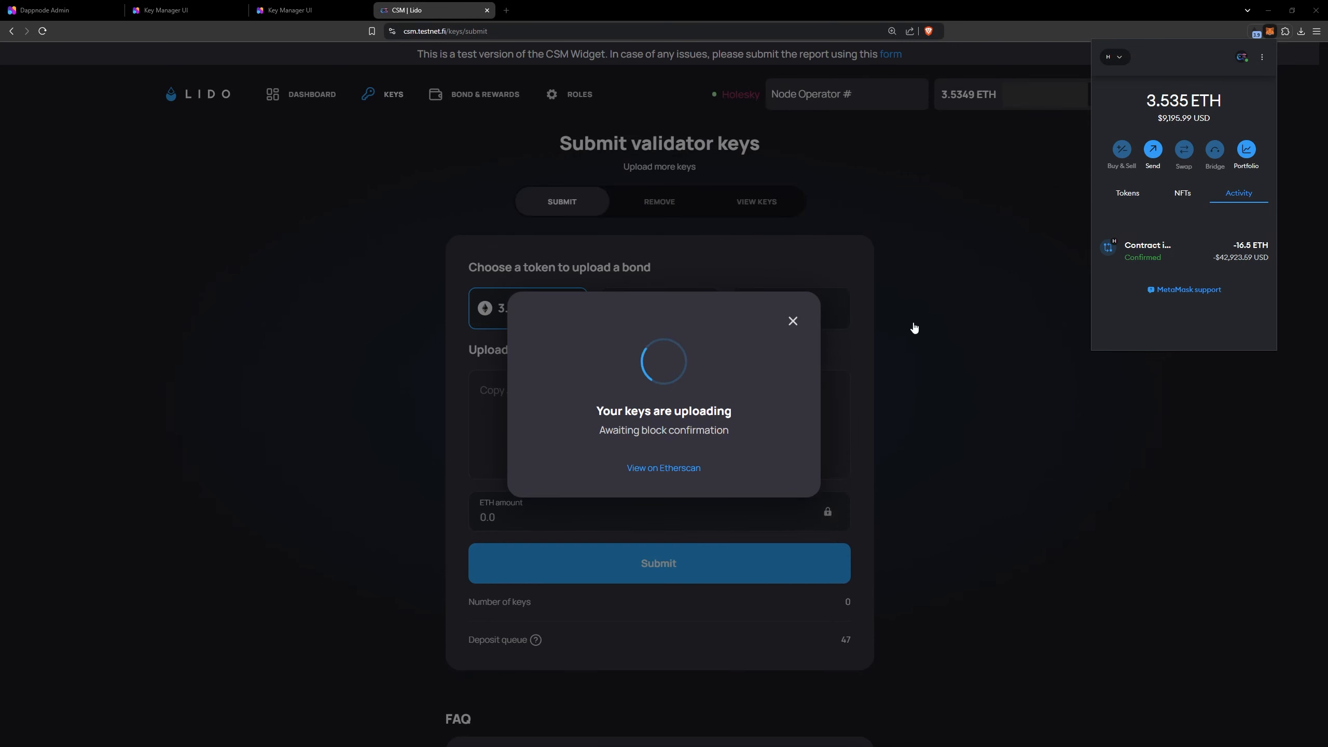
{"action": "left_click", "coordinate": [793, 320]}
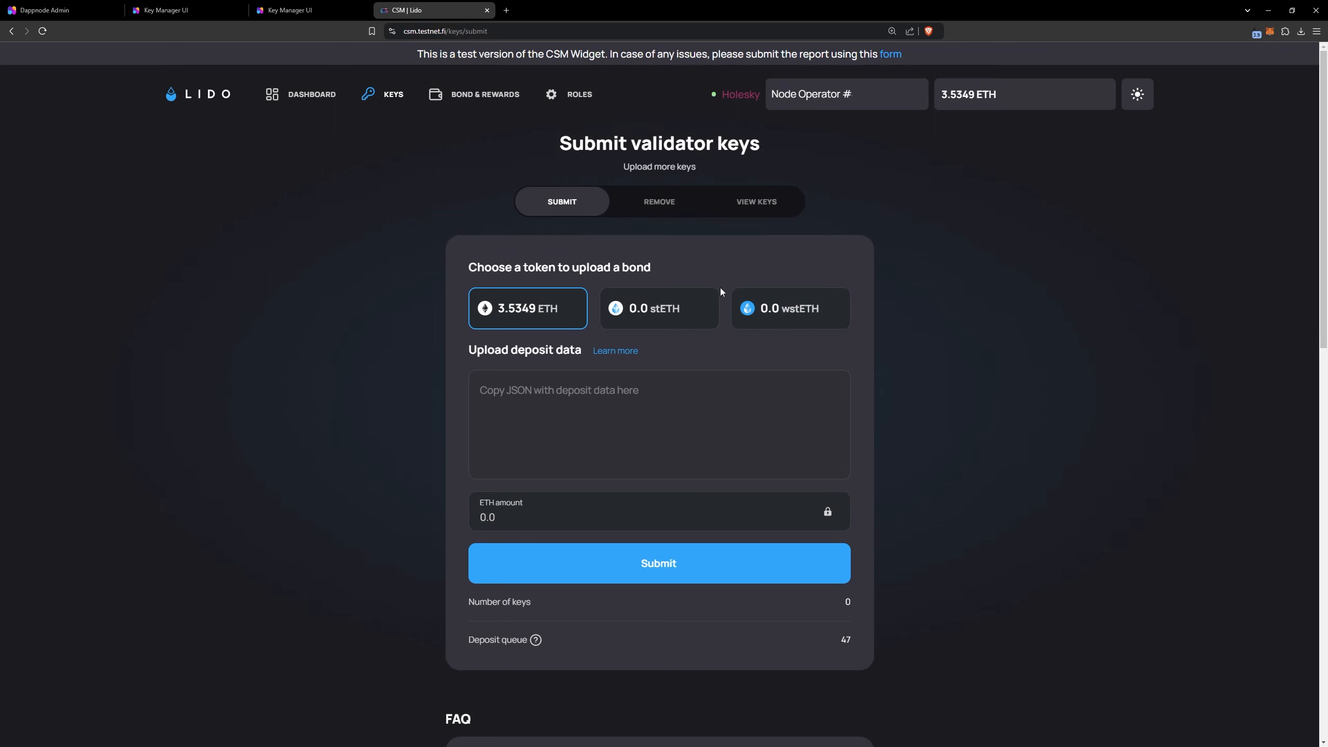
Check the depositable and active validator key counts on the Community Staking Module dashboard
{"action": "left_click", "coordinate": [755, 203]}
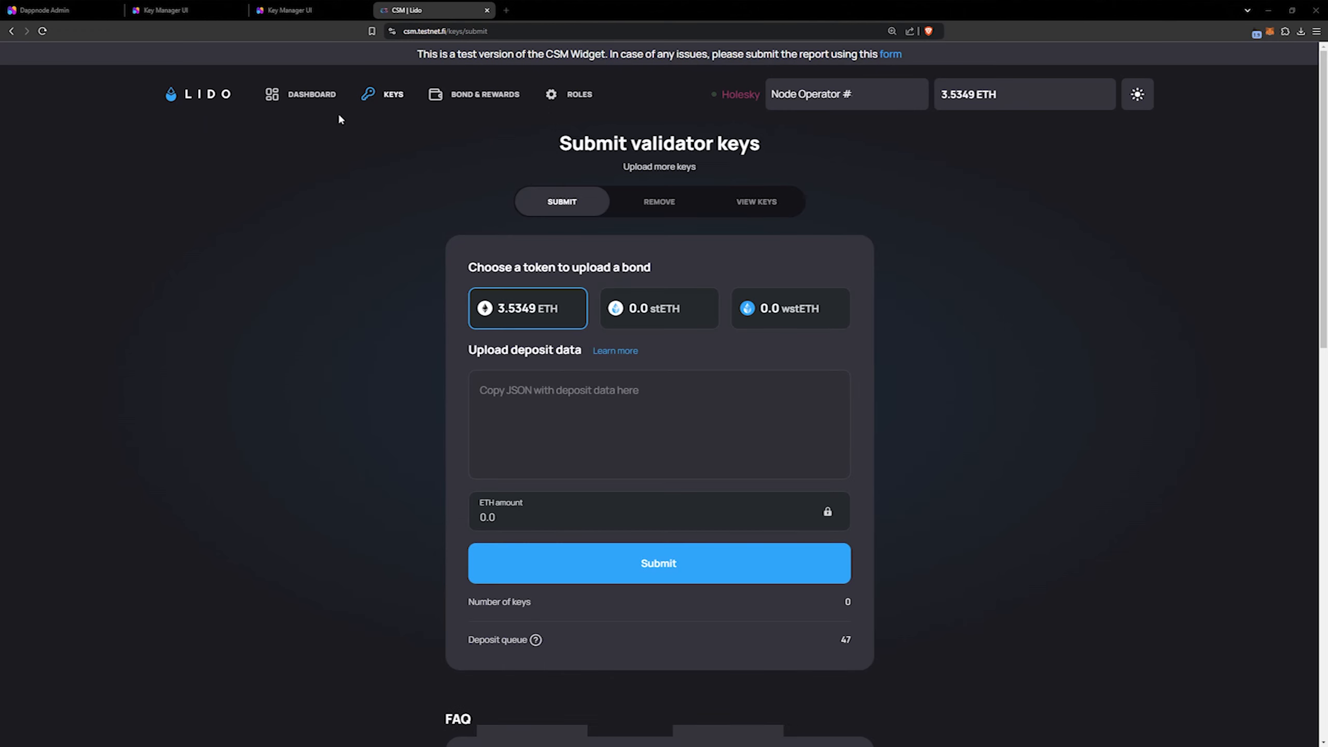
{"action": "left_click", "coordinate": [313, 100]}
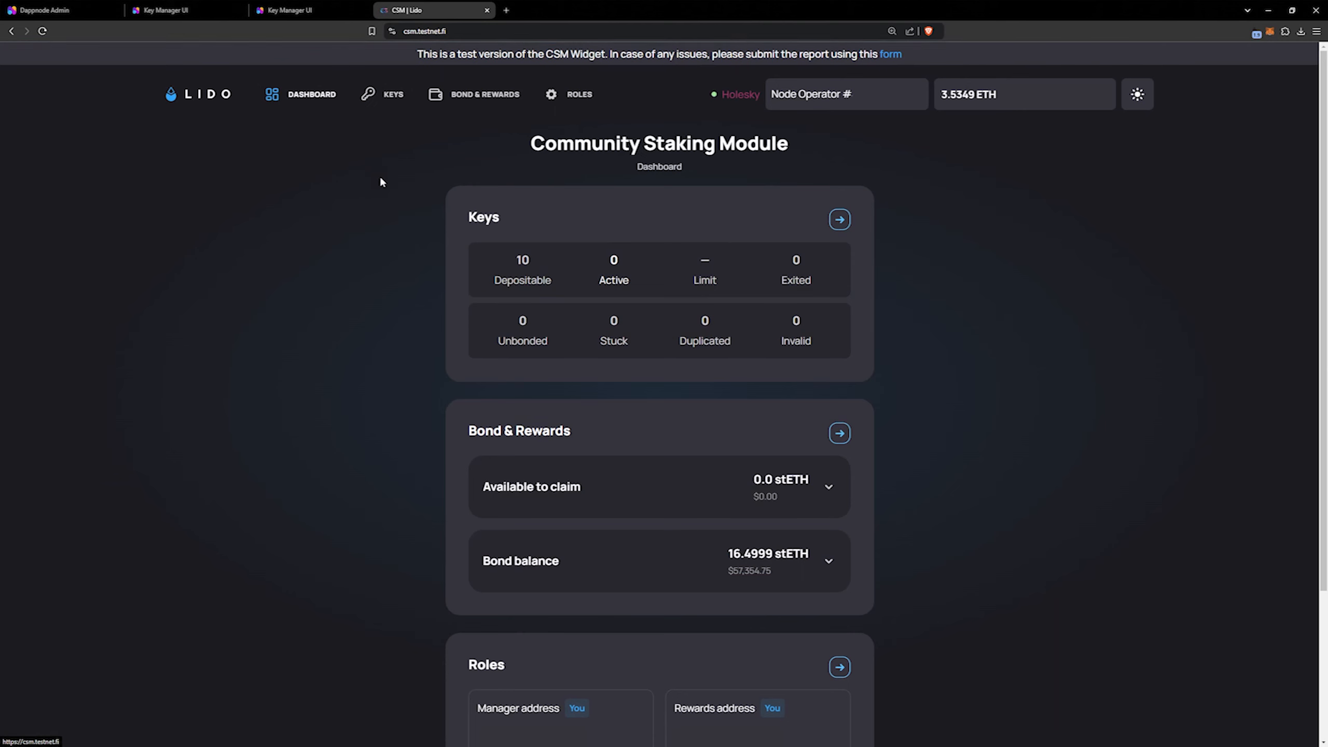
{"action": "mouse_move", "coordinate": [523, 261]}
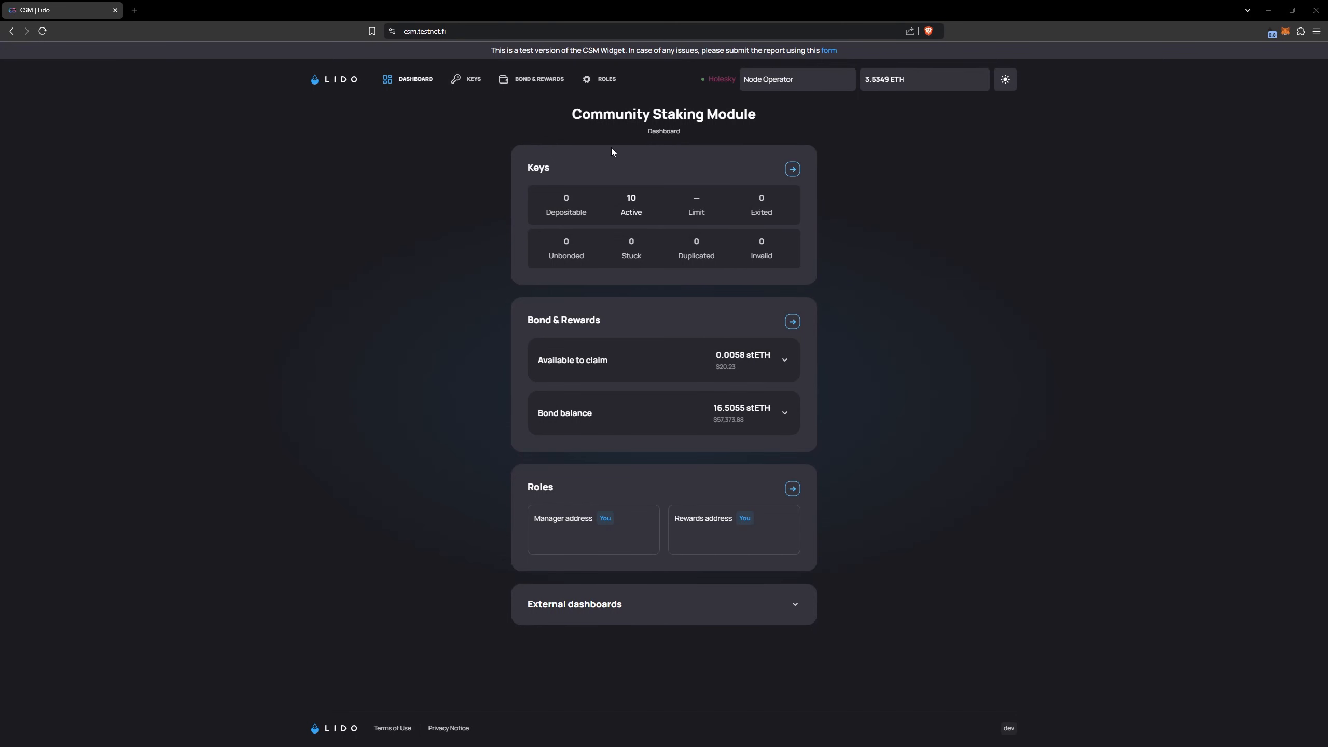
{"action": "left_click_drag", "start_coordinate": [620, 212], "coordinate": [635, 215]}
View the list of uploaded validator keys to examine the status of each key
{"action": "left_click", "coordinate": [470, 85]}
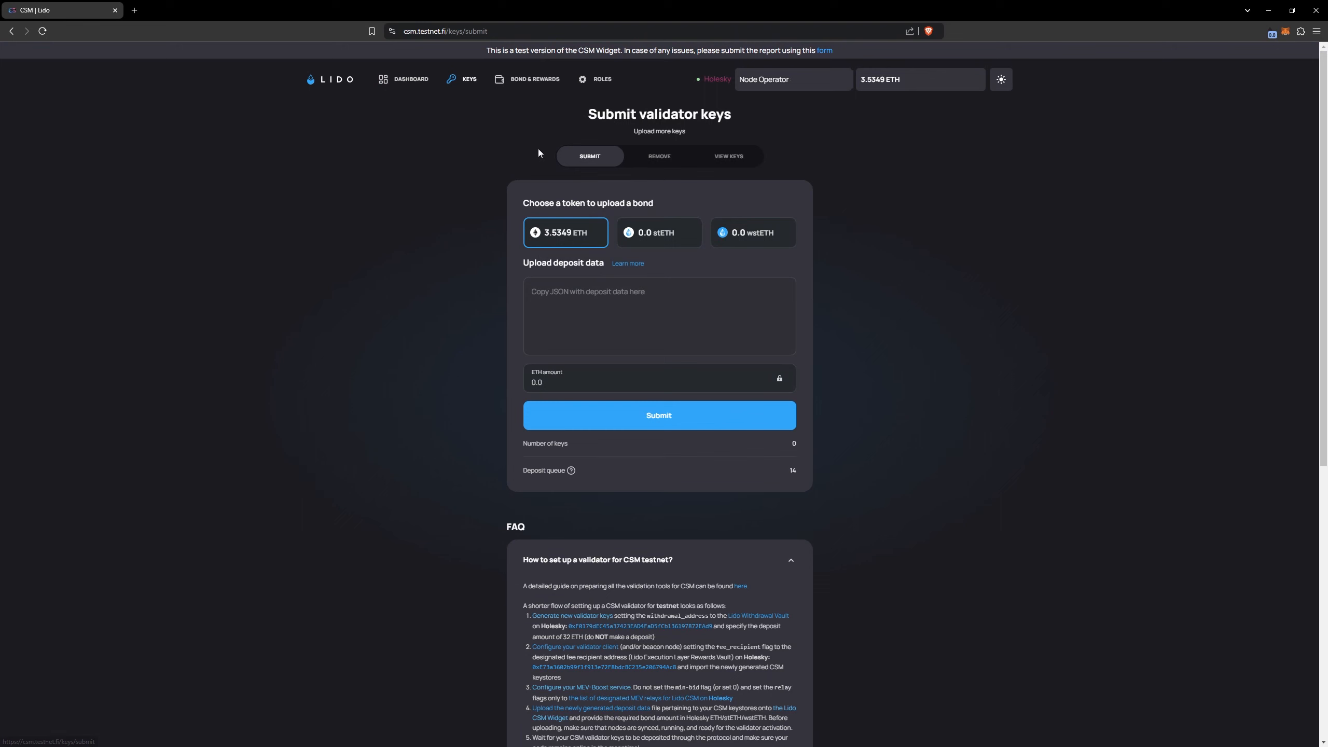
{"action": "left_click", "coordinate": [738, 163]}
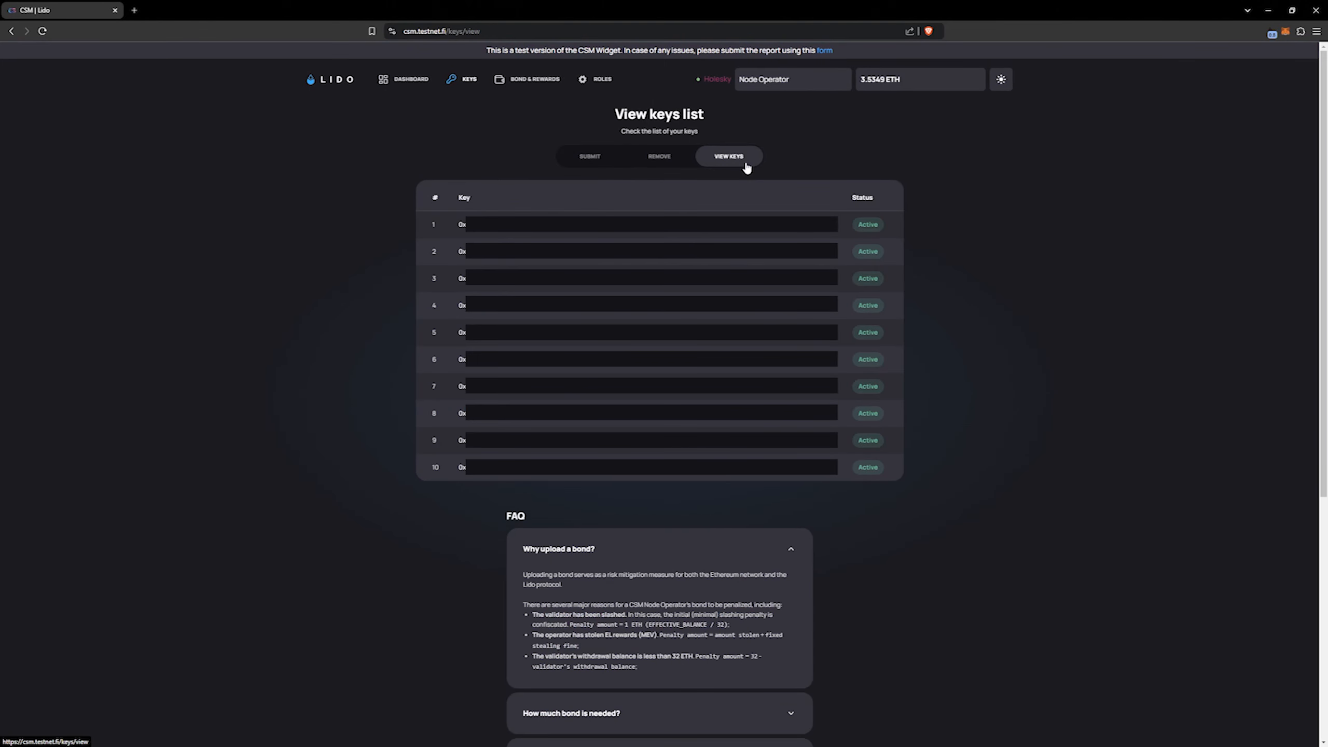